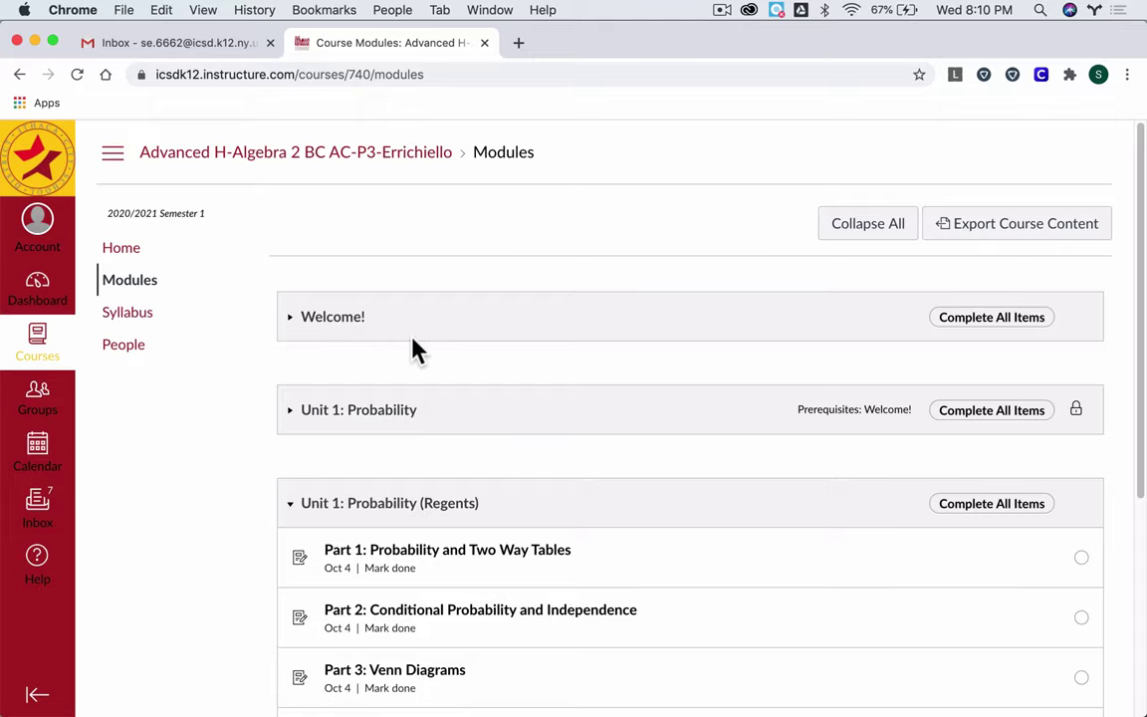
Step: Open the Regents Quiz assignment under Unit 1: Probability (Regents) in the Canvas modules
scroll(428, 346, down, 5)
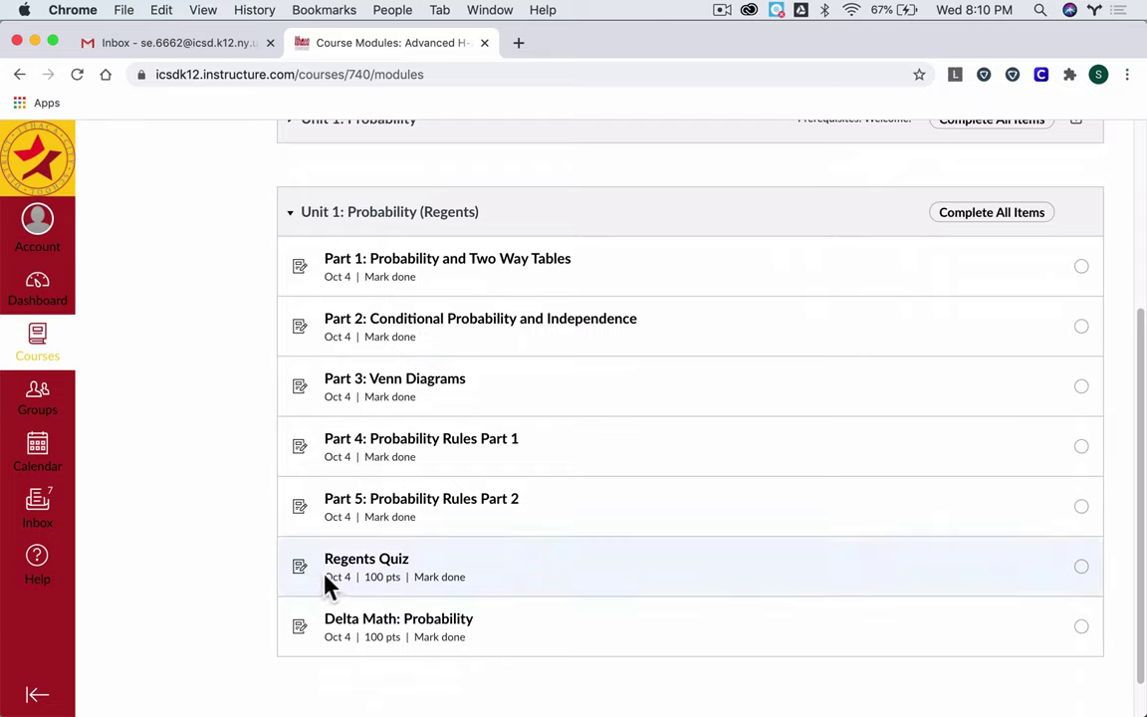
click(379, 565)
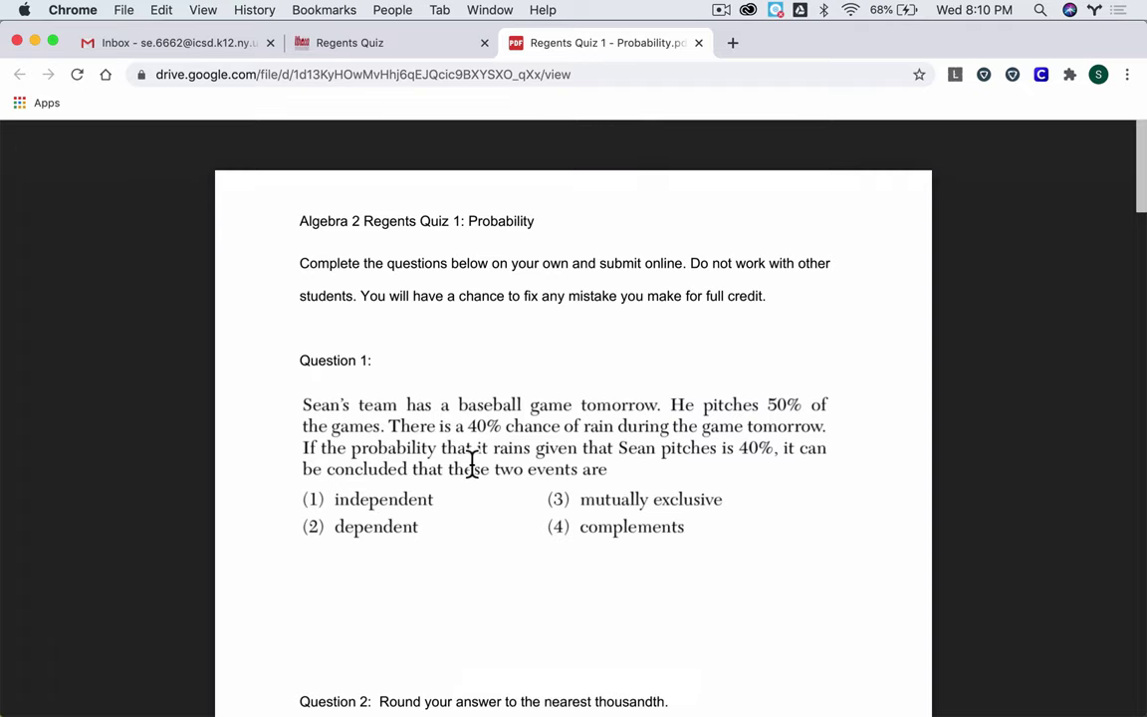
Step: Read through quiz Questions 1–8 in the PDF, then return to the Regents Quiz assignment page
scroll(538, 443, down, 2)
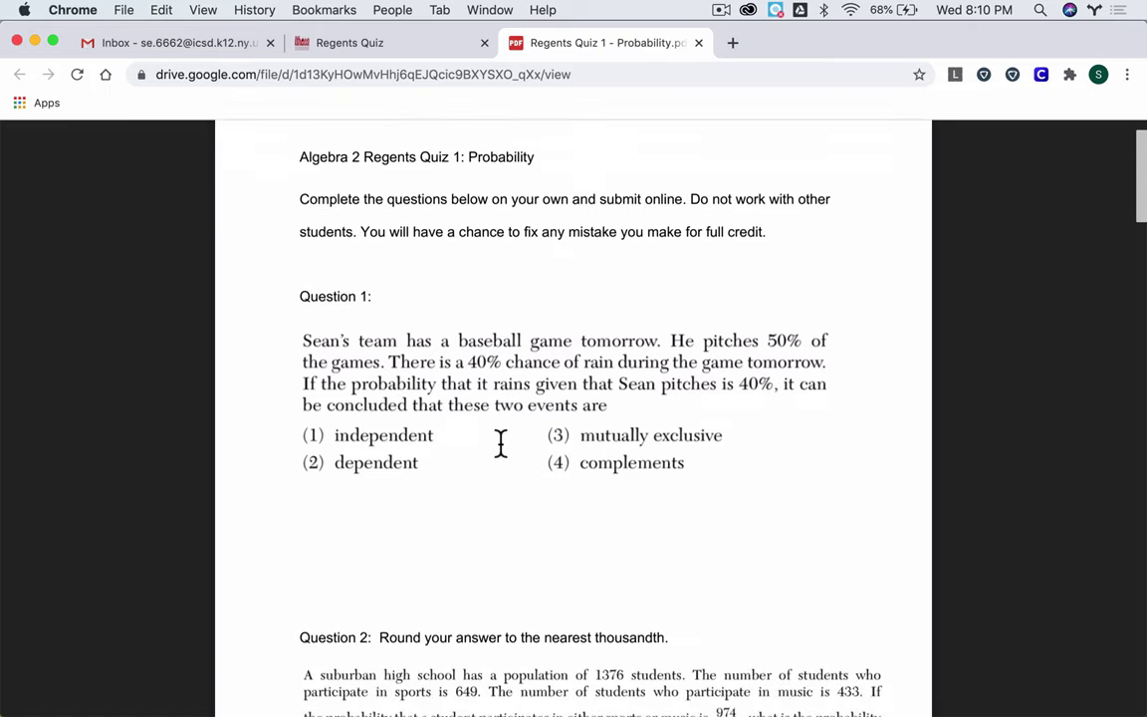
scroll(501, 443, down, 5)
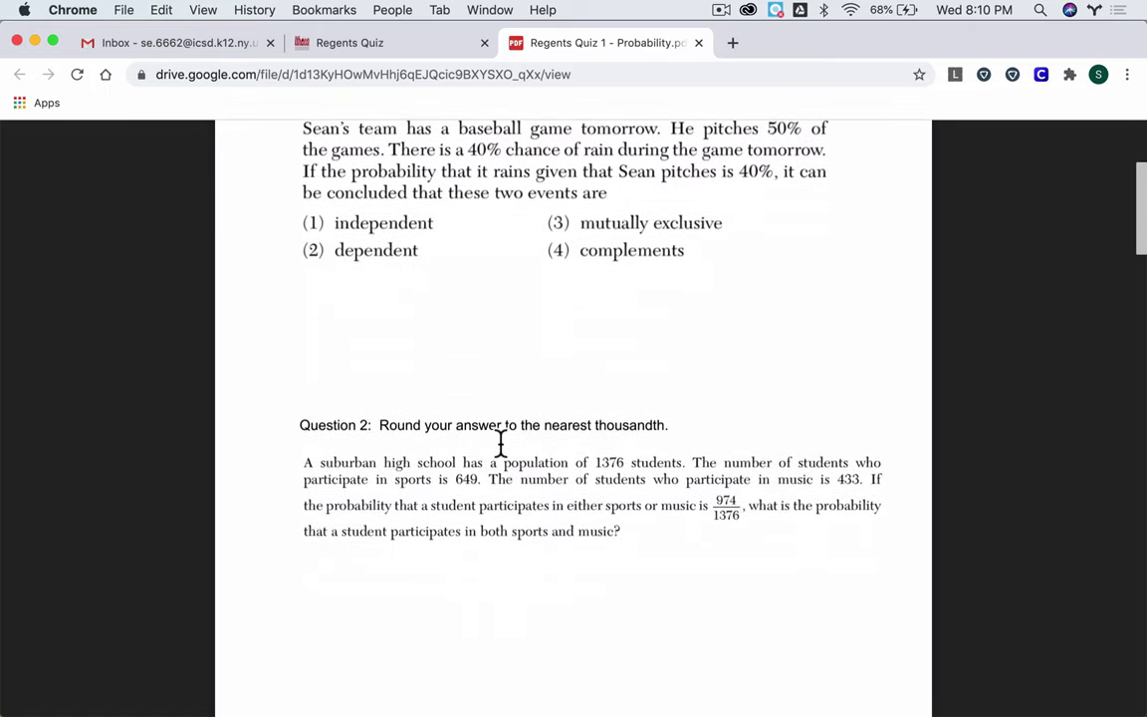
scroll(501, 443, down, 7)
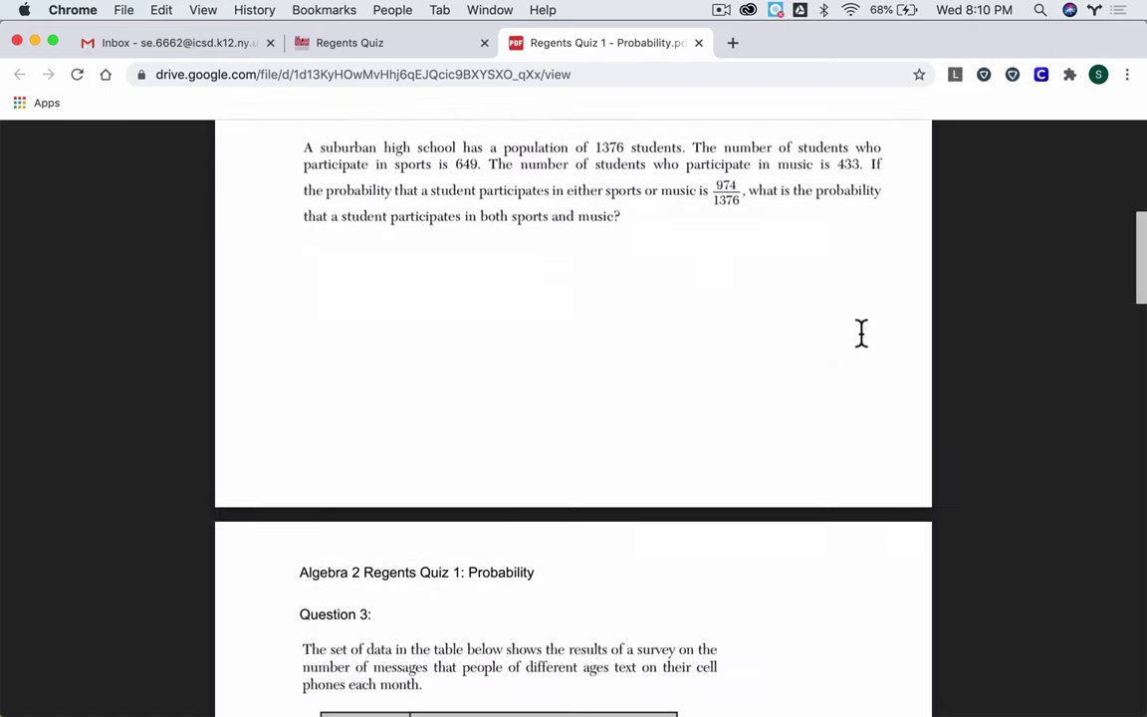
drag(1141, 255, 1116, 483)
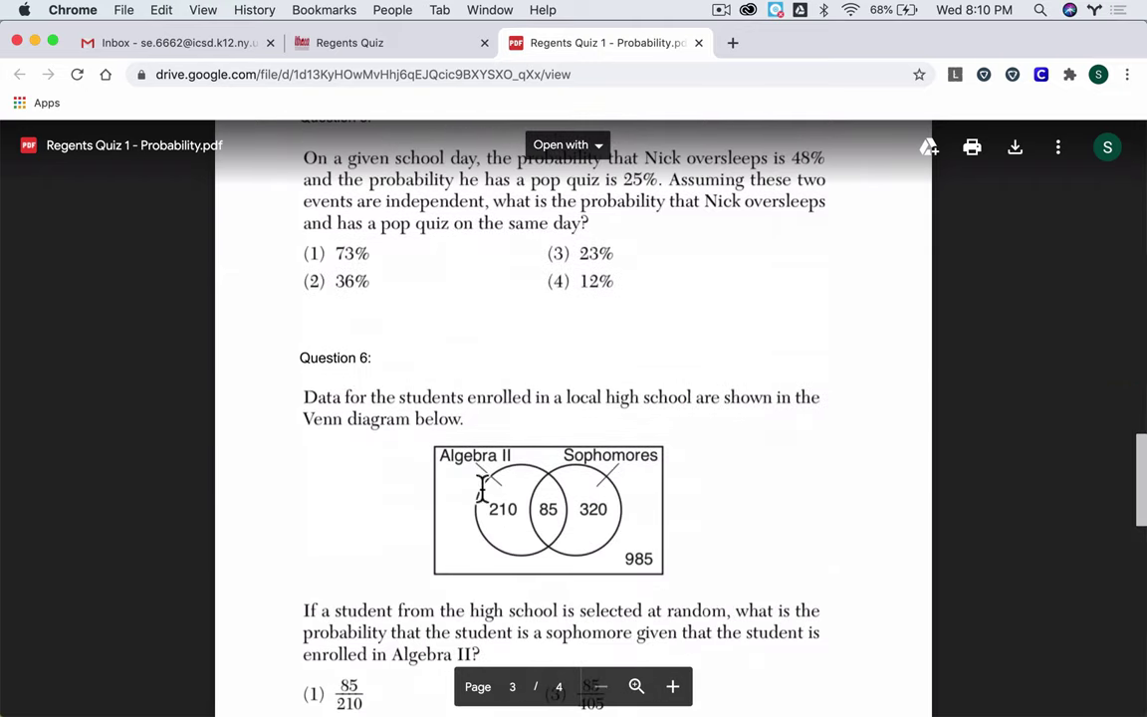
scroll(525, 407, down, 10)
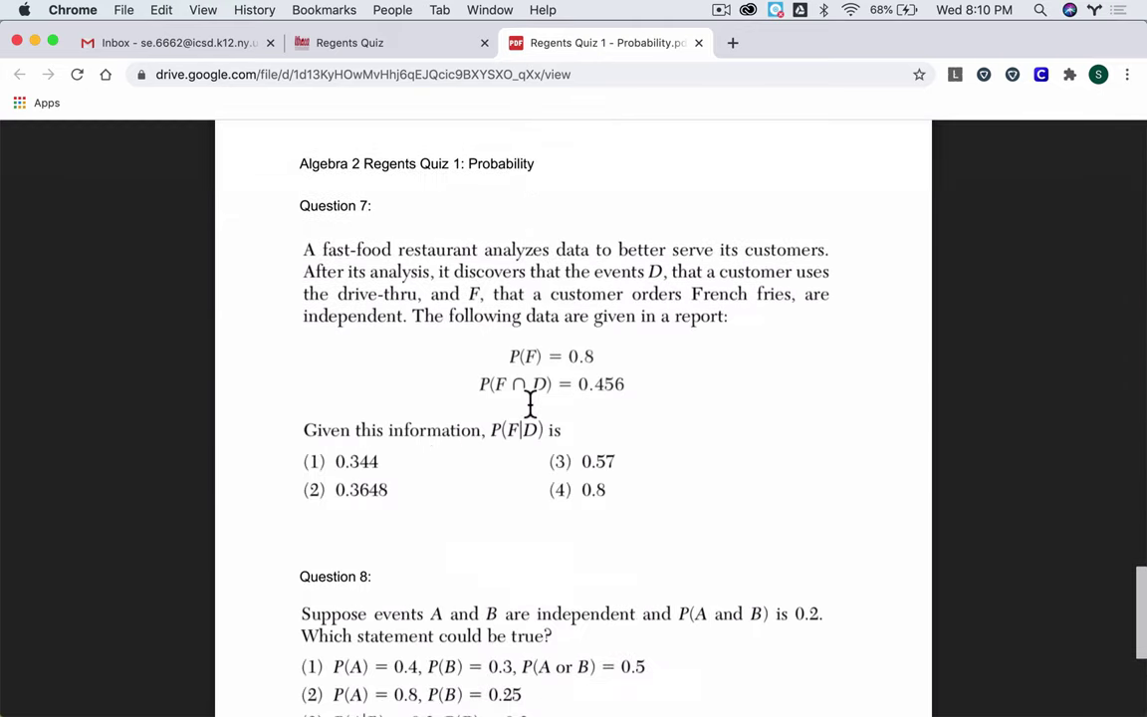
scroll(530, 404, down, 5)
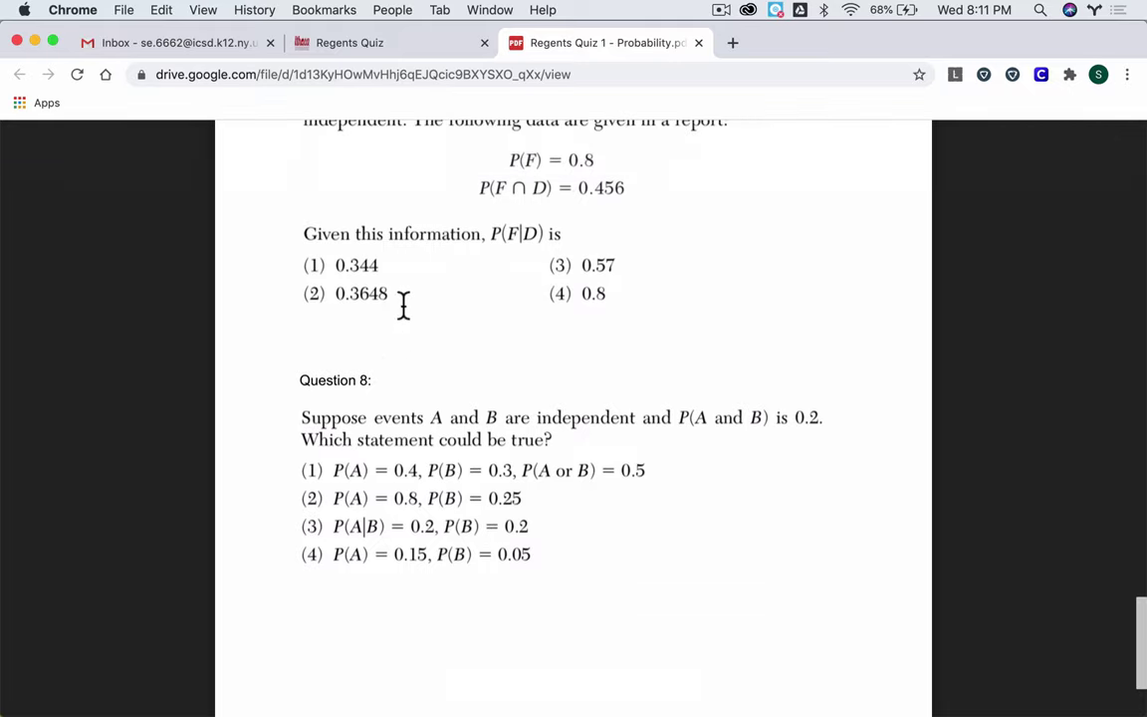
click(378, 51)
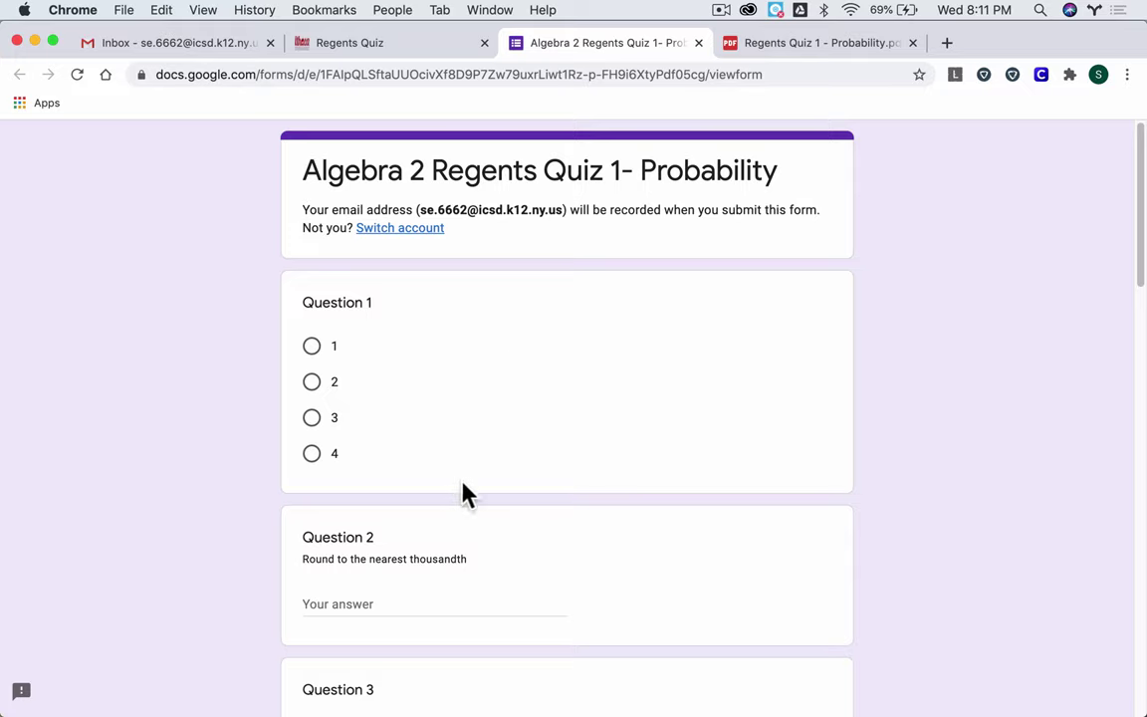
Step: Choose answer 2 for Question 1 and enter 0.123 for Question 2
click(312, 383)
scroll(264, 448, down, 2)
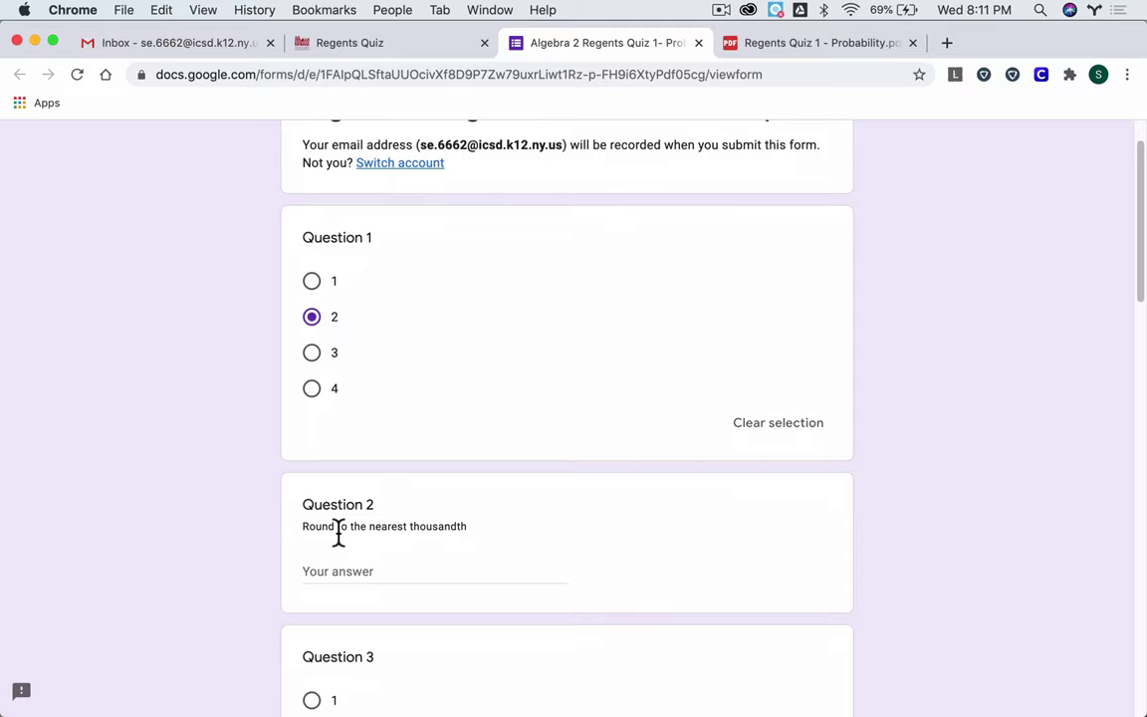
click(340, 572)
text(.123)
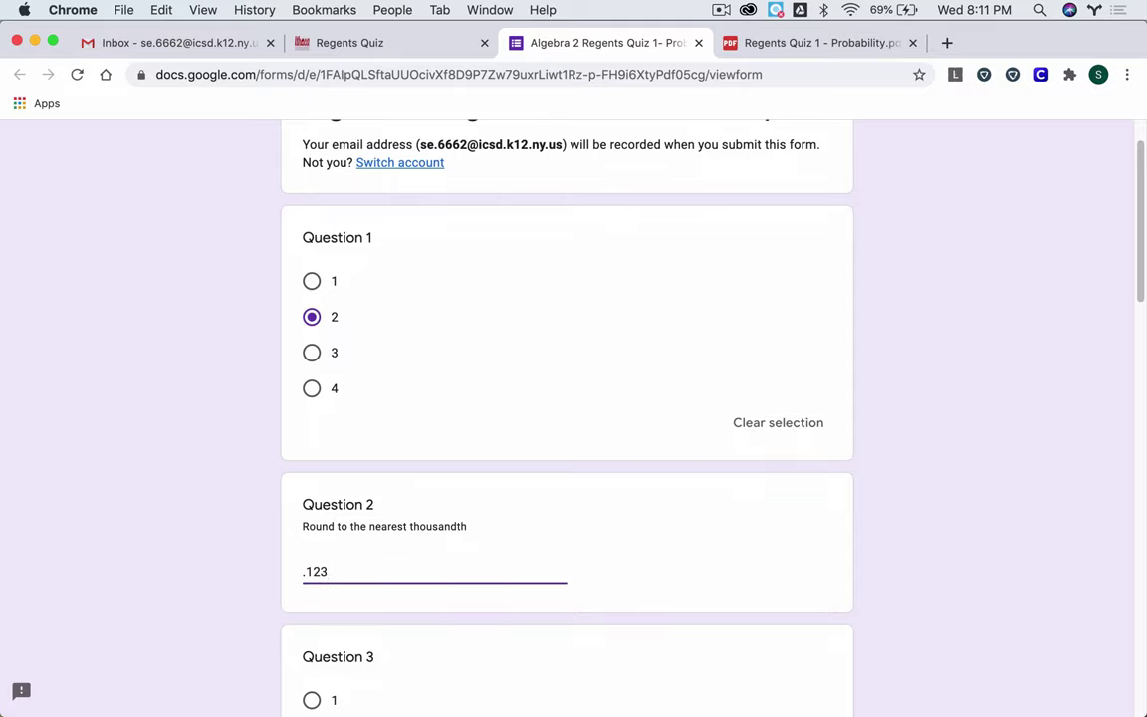
click(305, 571)
text(0)
Step: Answer Question 3 with option 3, Question 4 with option 1, and Question 5 with option 1
scroll(439, 538, down, 3)
click(314, 426)
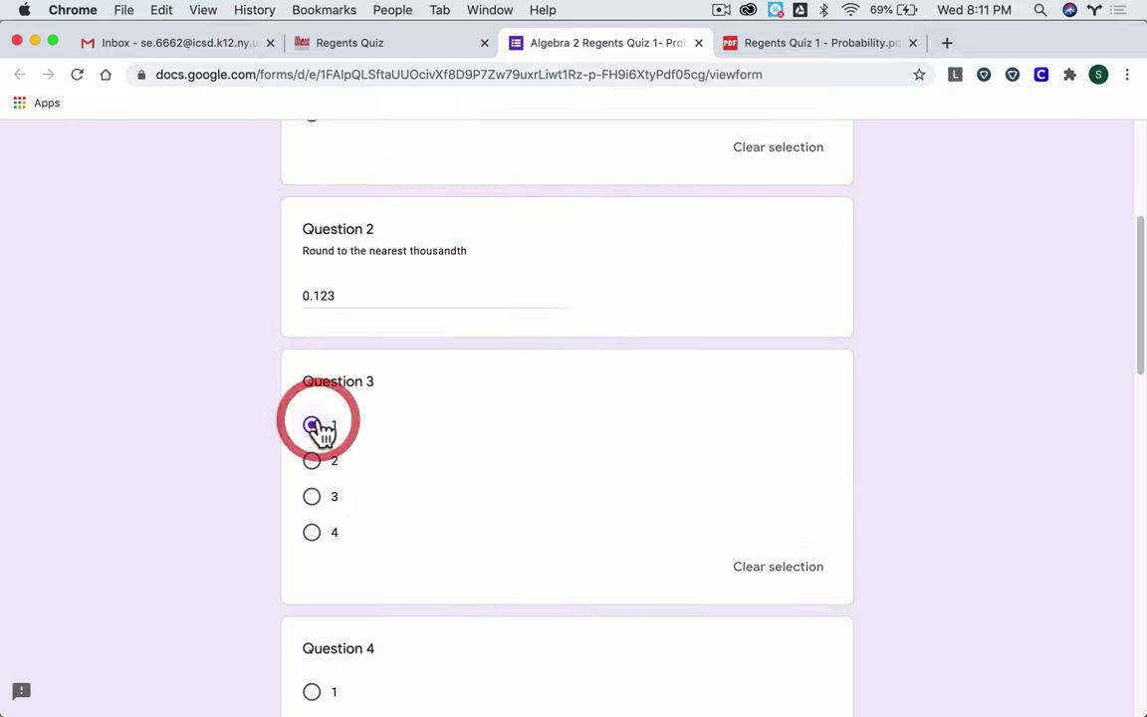
click(313, 462)
scroll(318, 468, down, 1)
click(317, 461)
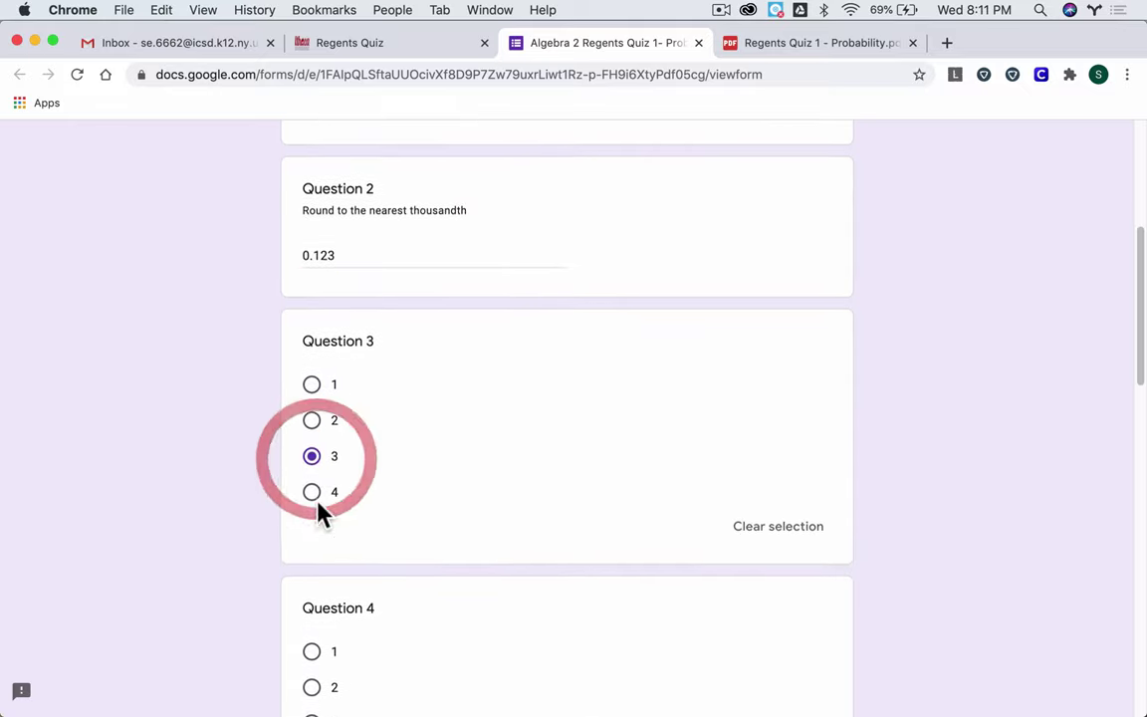
scroll(318, 518, down, 3)
click(315, 539)
click(315, 438)
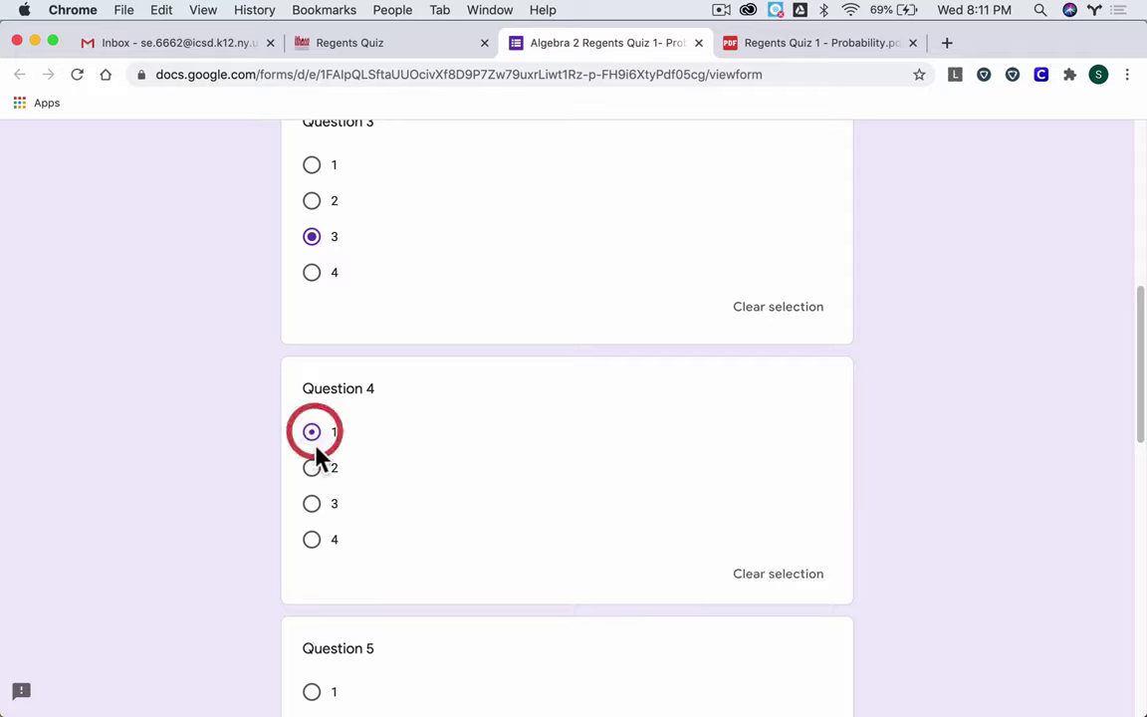
scroll(317, 498, down, 2)
click(315, 539)
Step: Pick option 3 for Question 7 and option 1 for Question 8, checking the quiz PDF once
scroll(317, 548, down, 2)
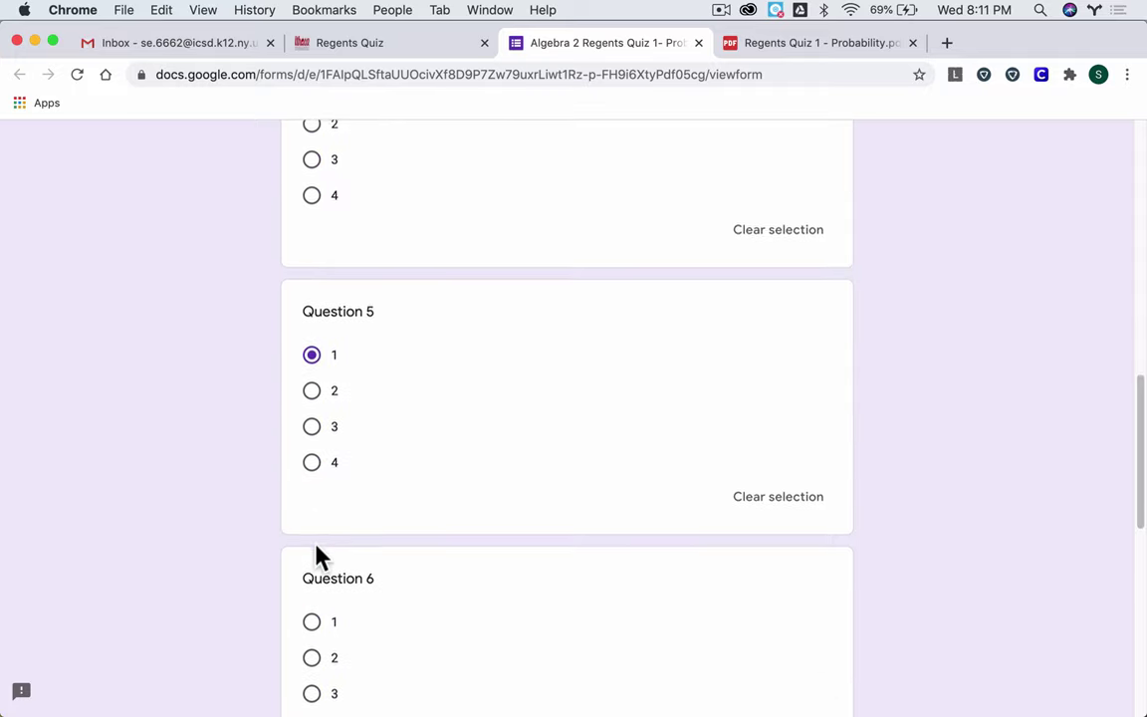
scroll(317, 547, down, 2)
click(317, 549)
scroll(316, 549, down, 3)
click(316, 550)
scroll(316, 550, down, 2)
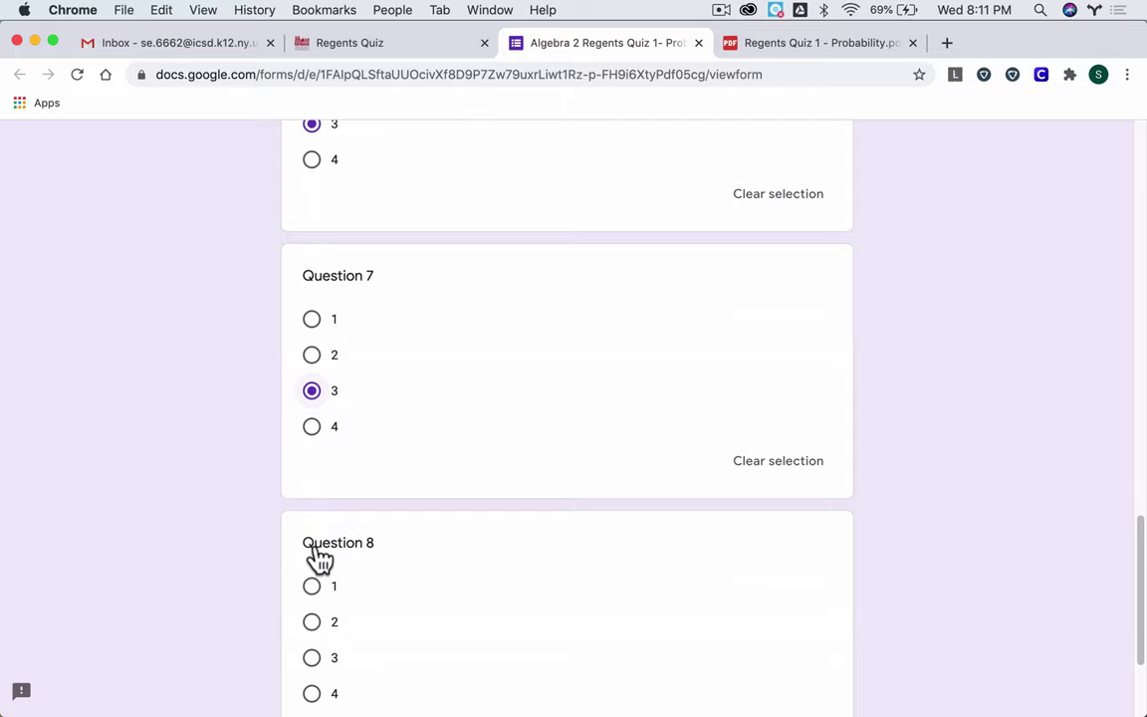
click(316, 583)
scroll(349, 562, down, 2)
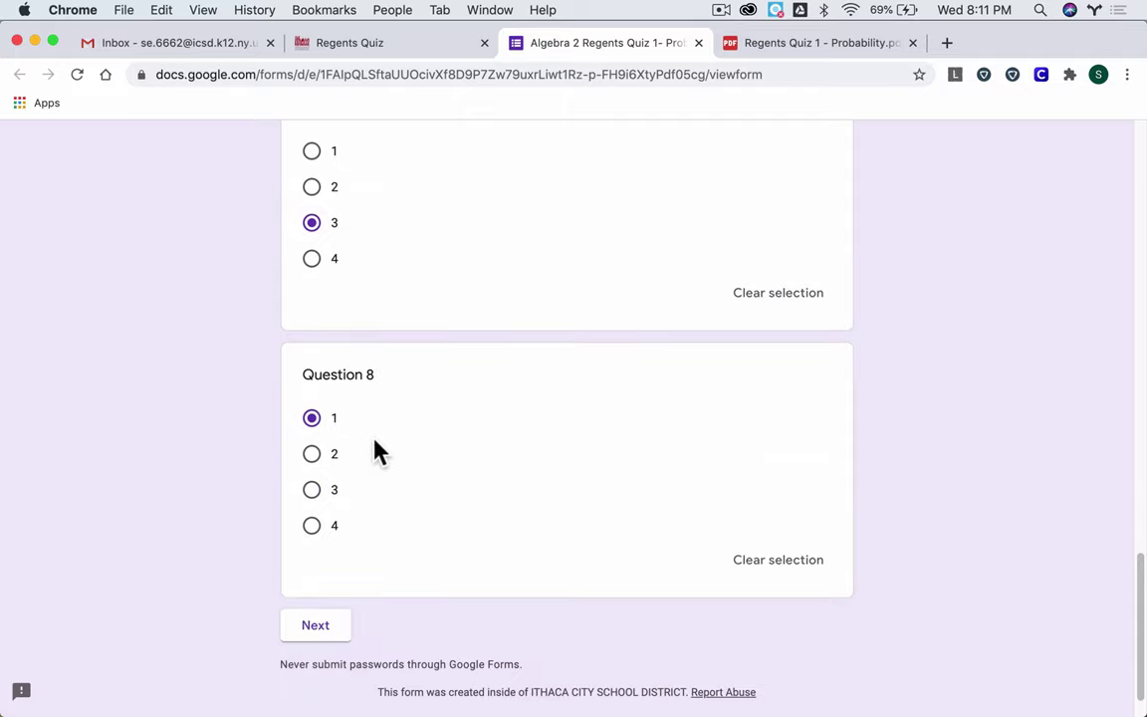
click(774, 45)
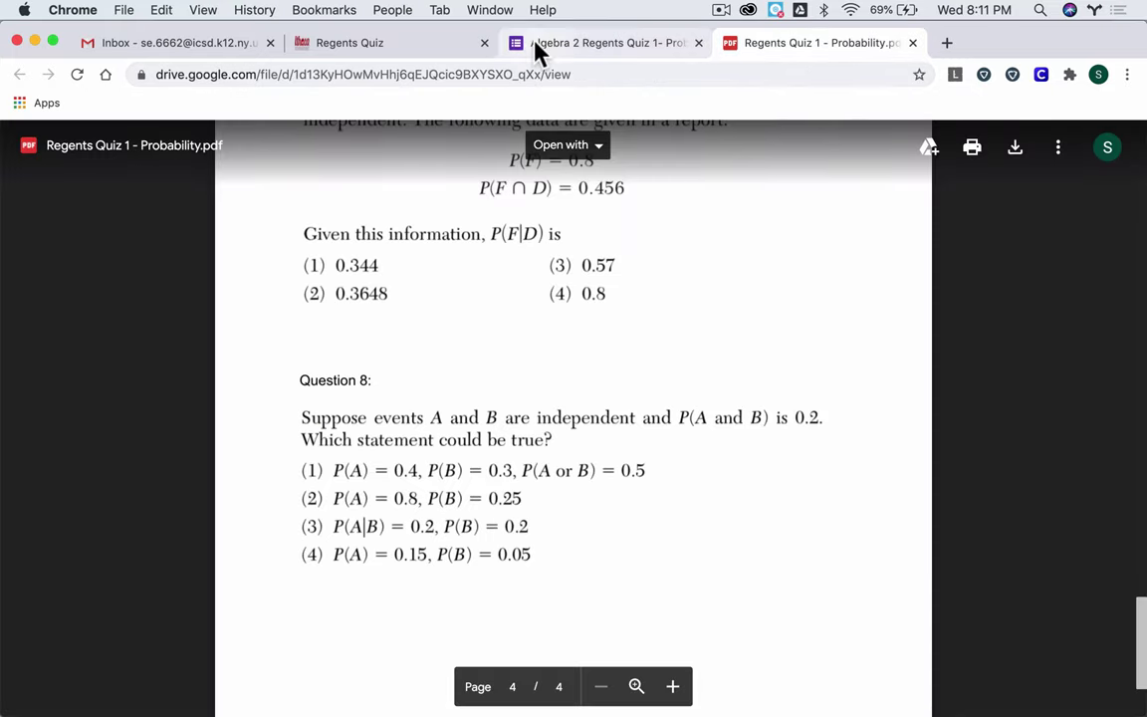
click(535, 45)
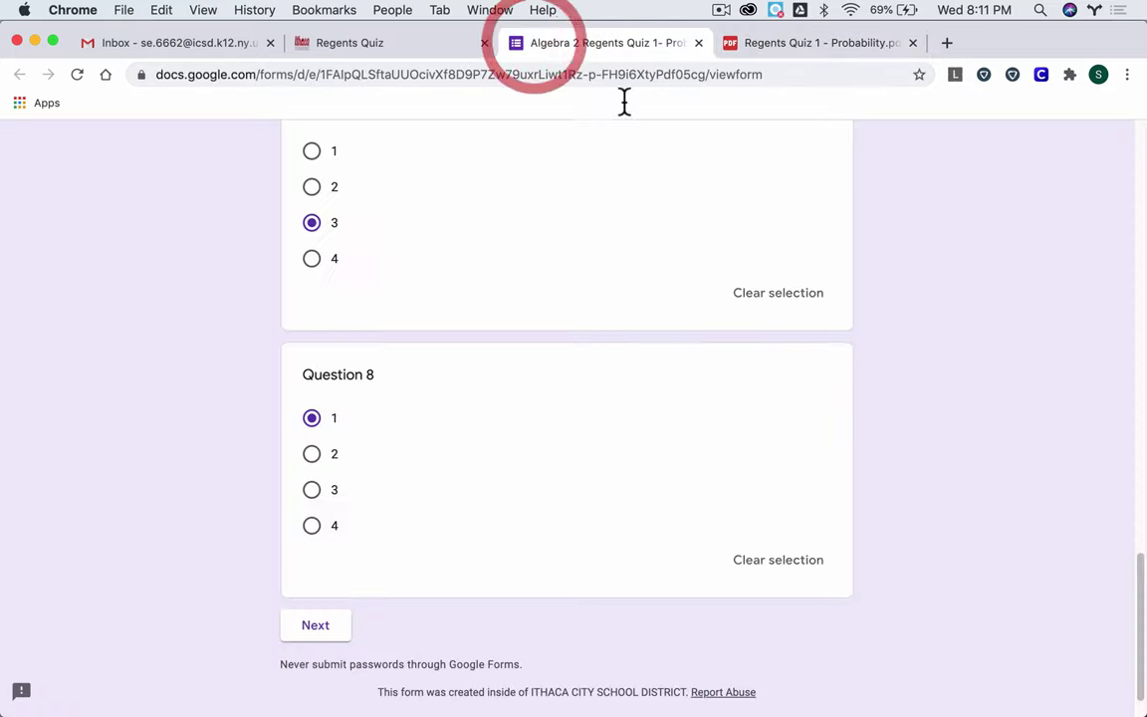
Step: Continue to the About You section and enter the student's first and last name
click(314, 630)
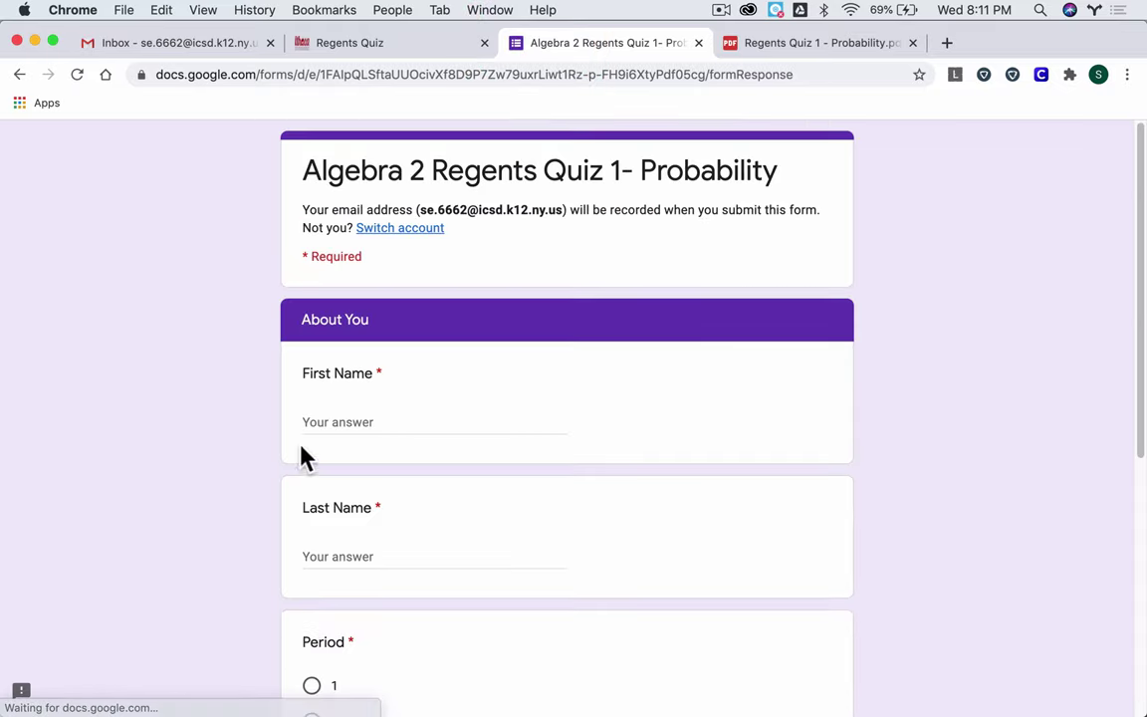
click(325, 412)
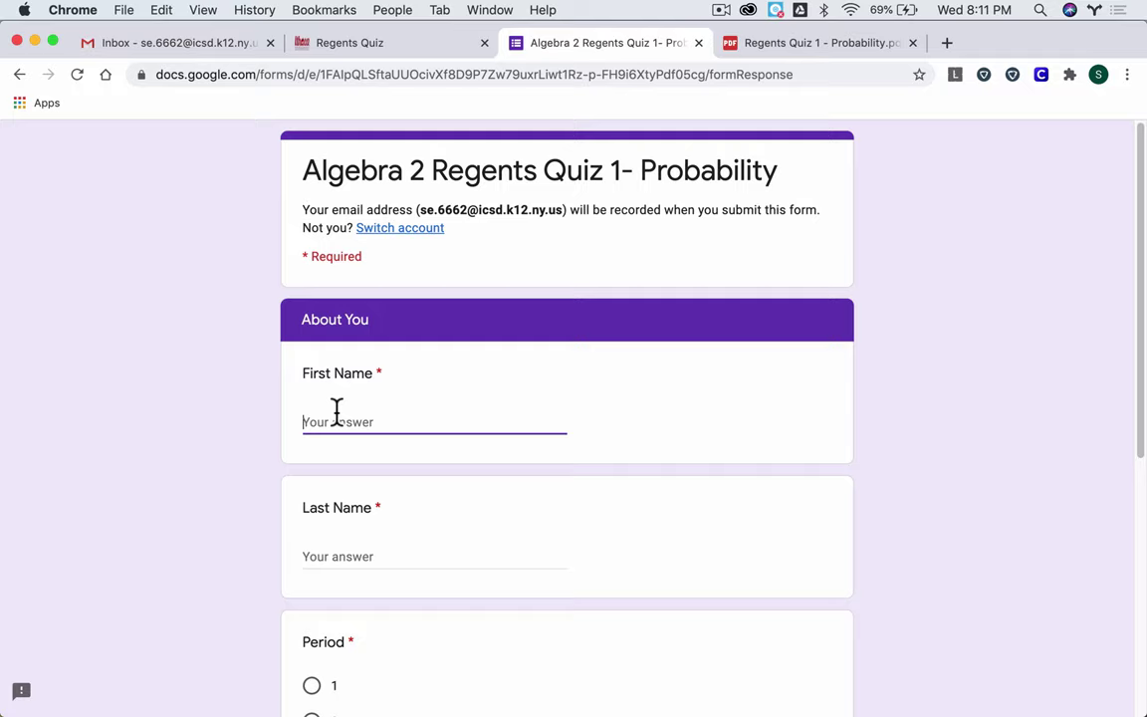
text(Hello)
click(330, 552)
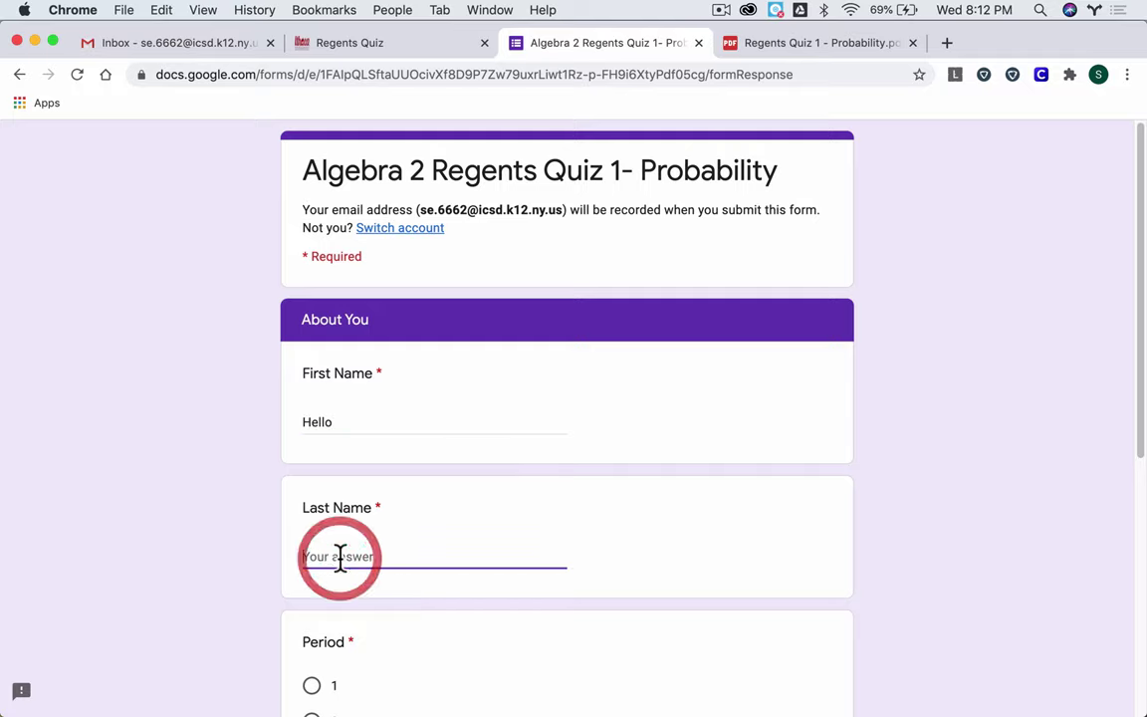
text(I am here)
Step: Choose Period 2 and Day A/C, then submit the quiz
scroll(133, 499, down, 3)
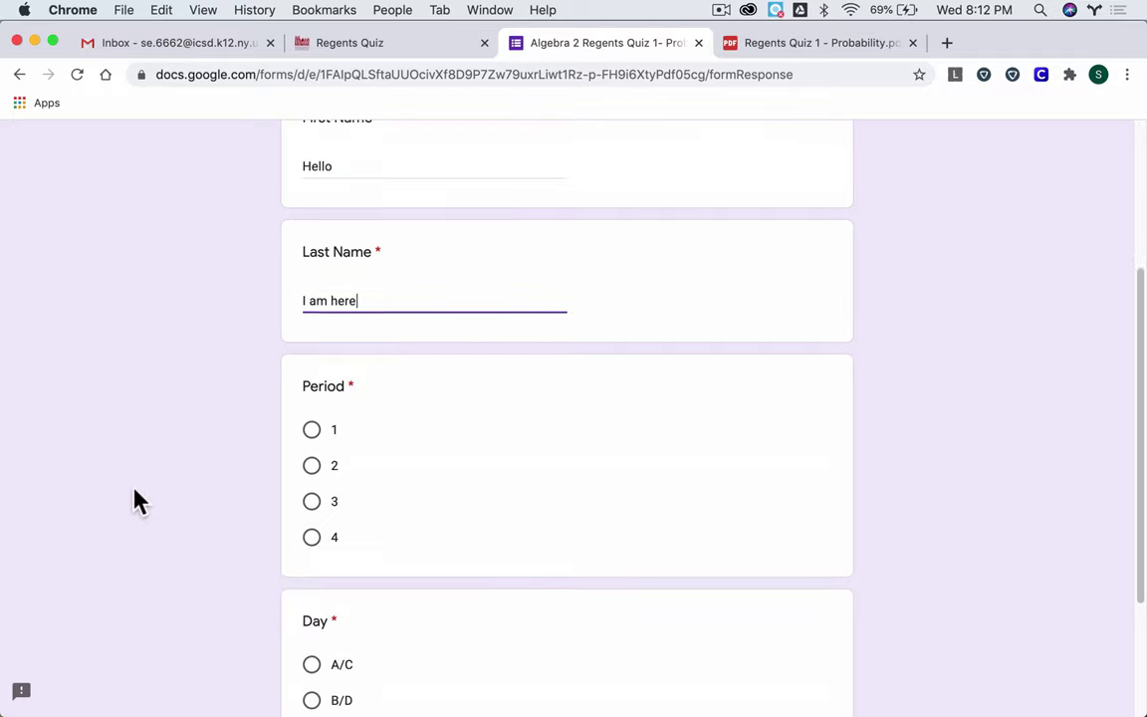
click(312, 468)
scroll(313, 538, down, 2)
click(312, 553)
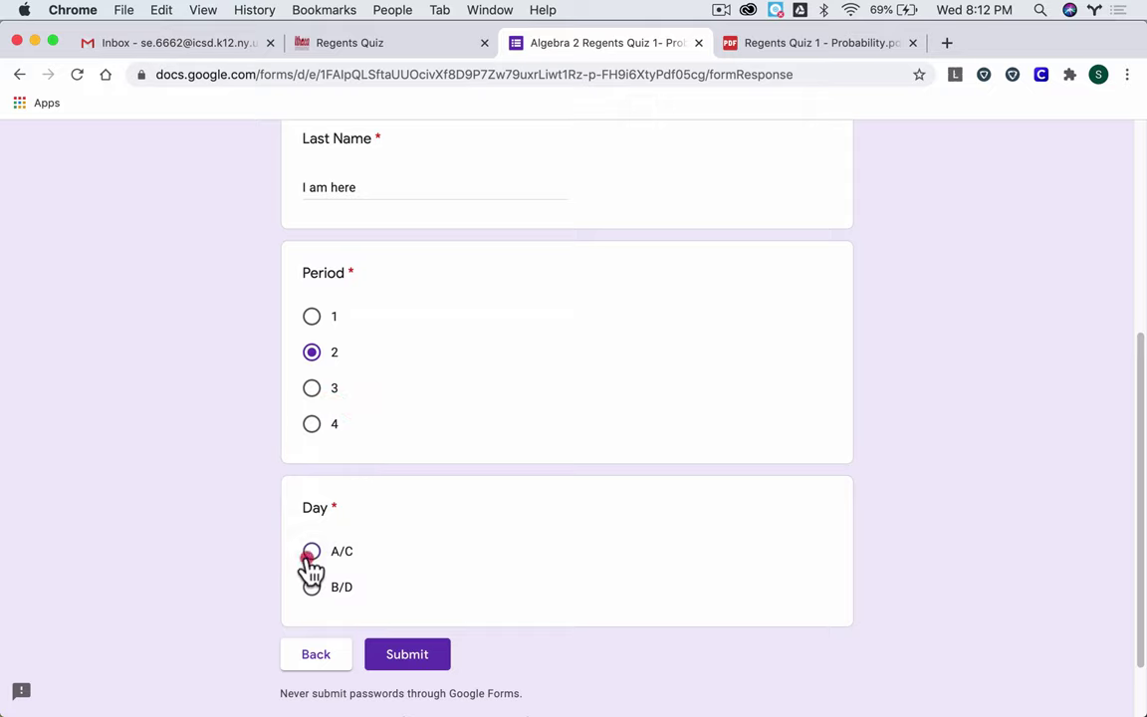
click(396, 660)
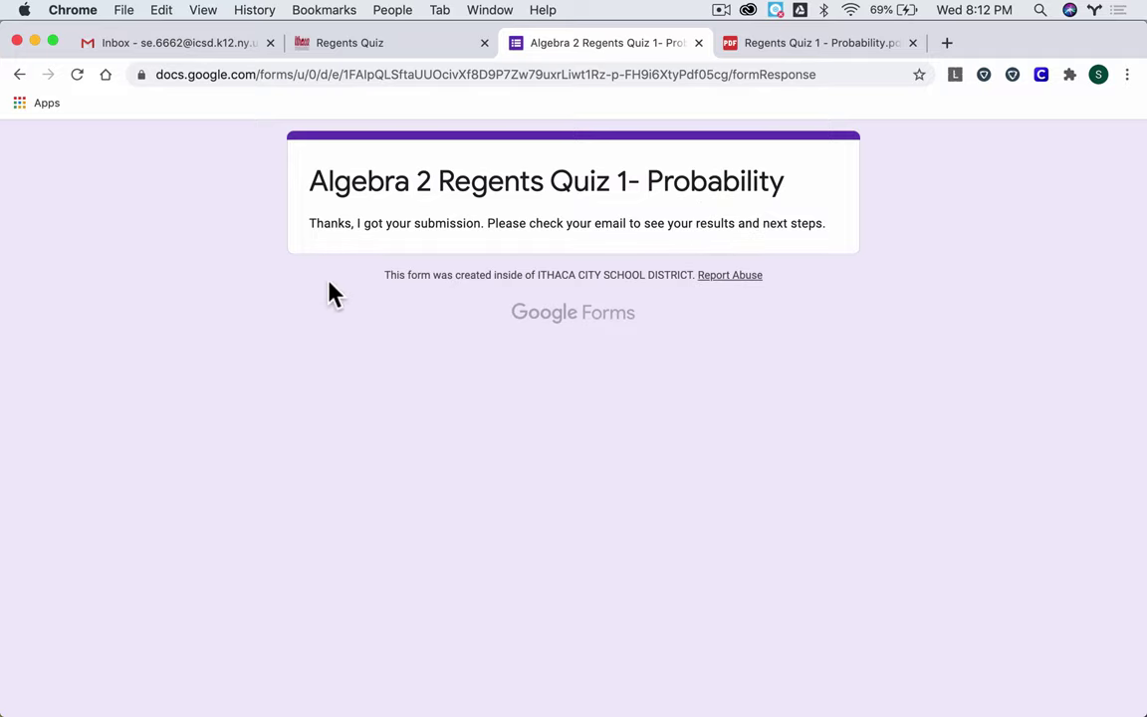
Step: Switch to the Gmail inbox to check for the quiz results
click(114, 42)
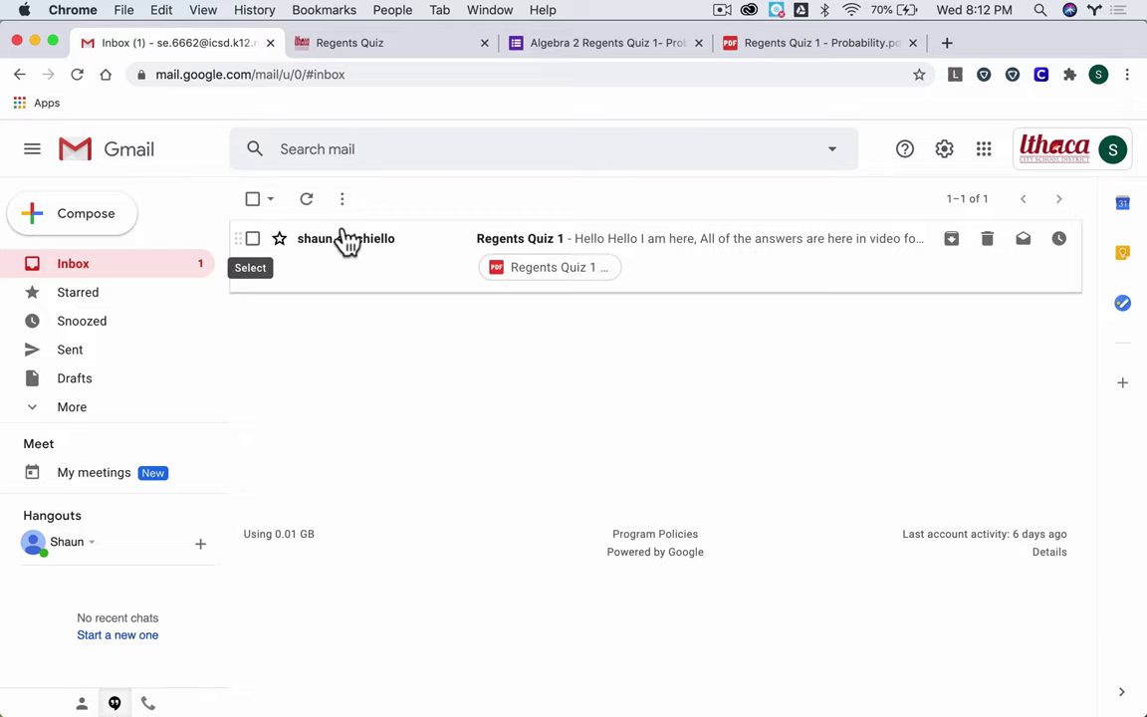
Step: Open the Regents Quiz 1 email and highlight its greeting and the sentence about video answers
click(400, 244)
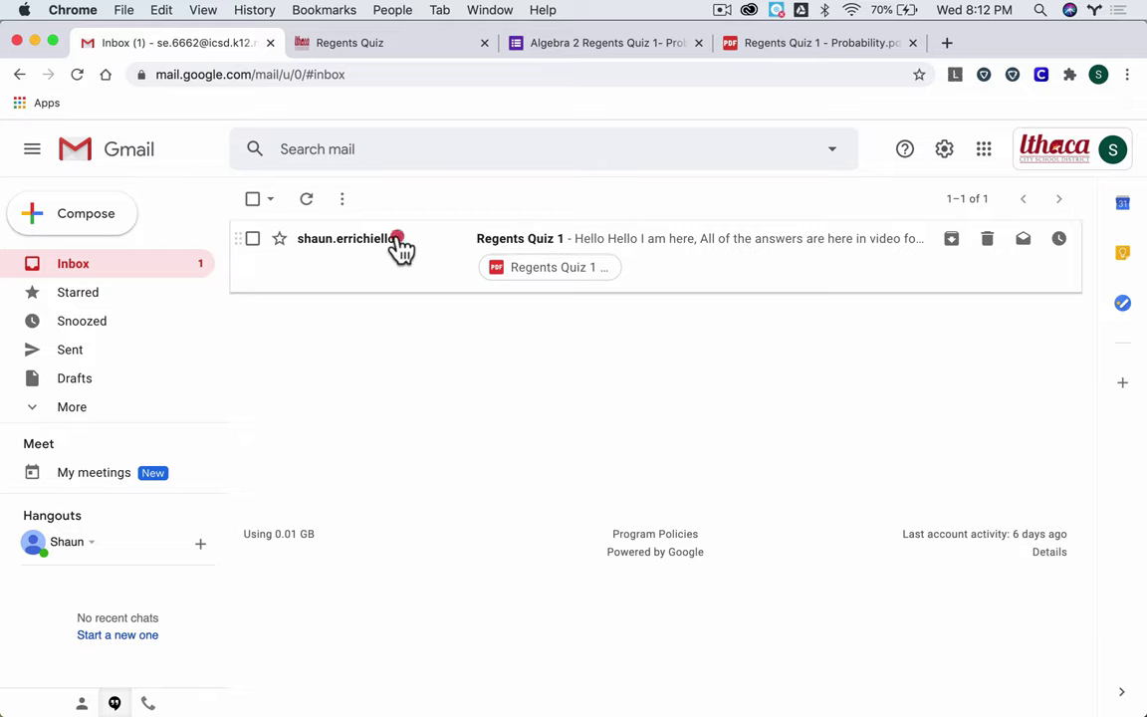
scroll(468, 261, down, 3)
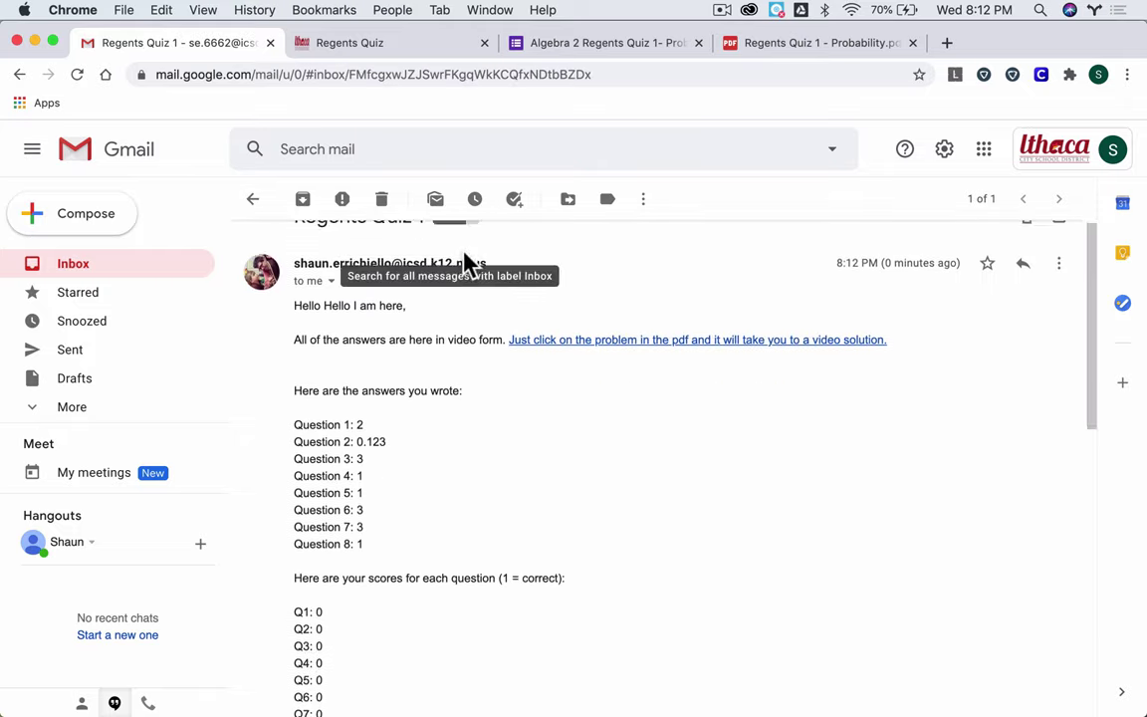
scroll(428, 339, up, 1)
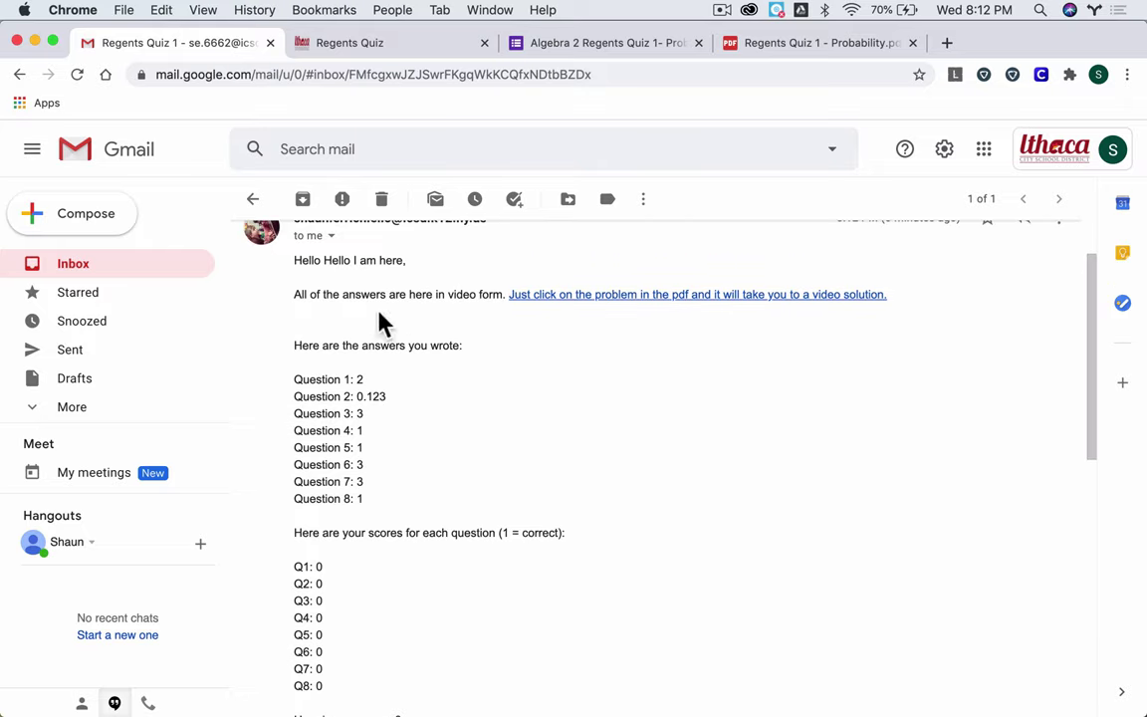
drag(328, 260, 404, 261)
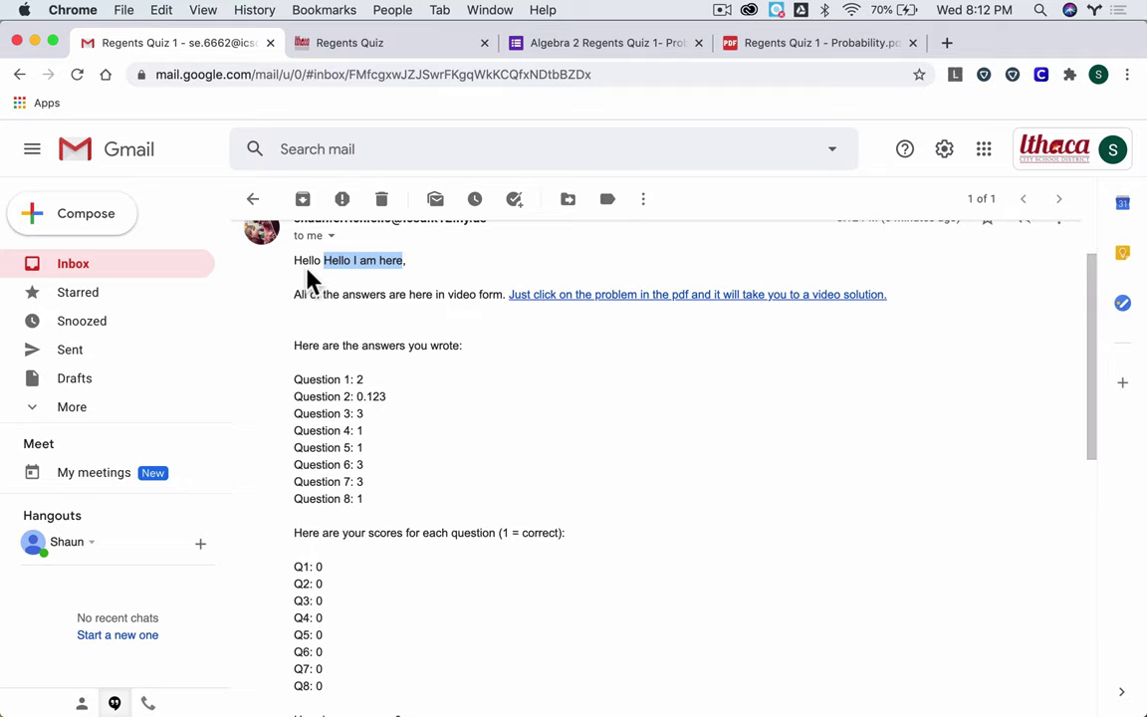
click(344, 278)
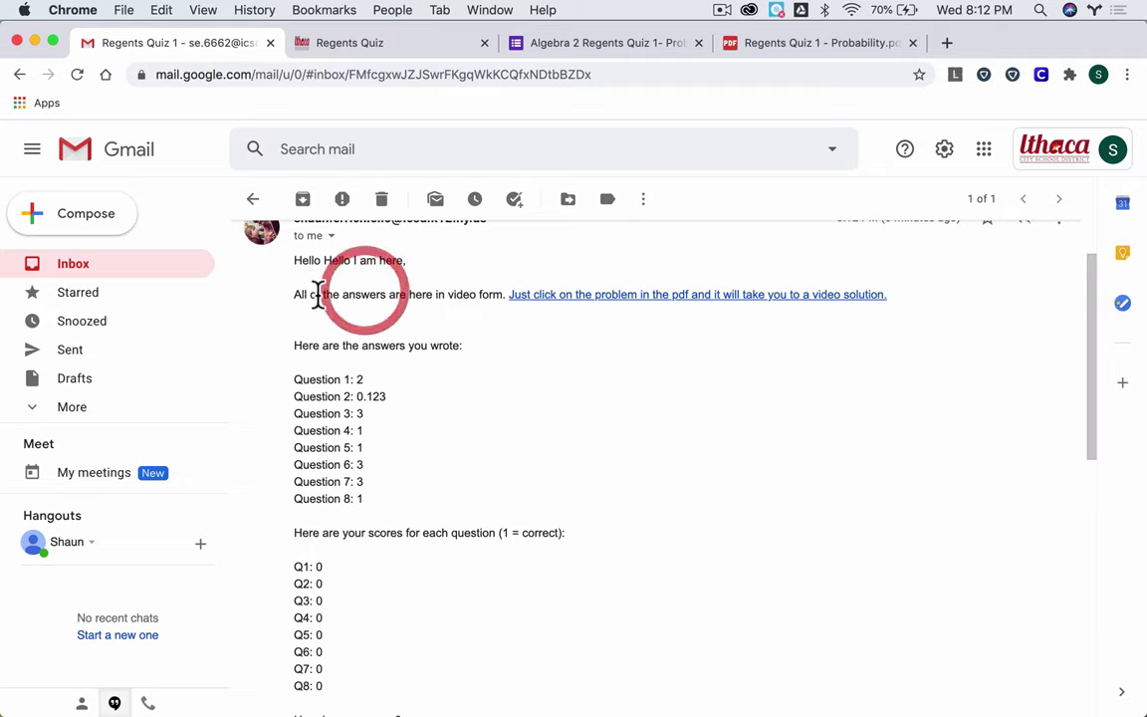
drag(296, 294, 503, 296)
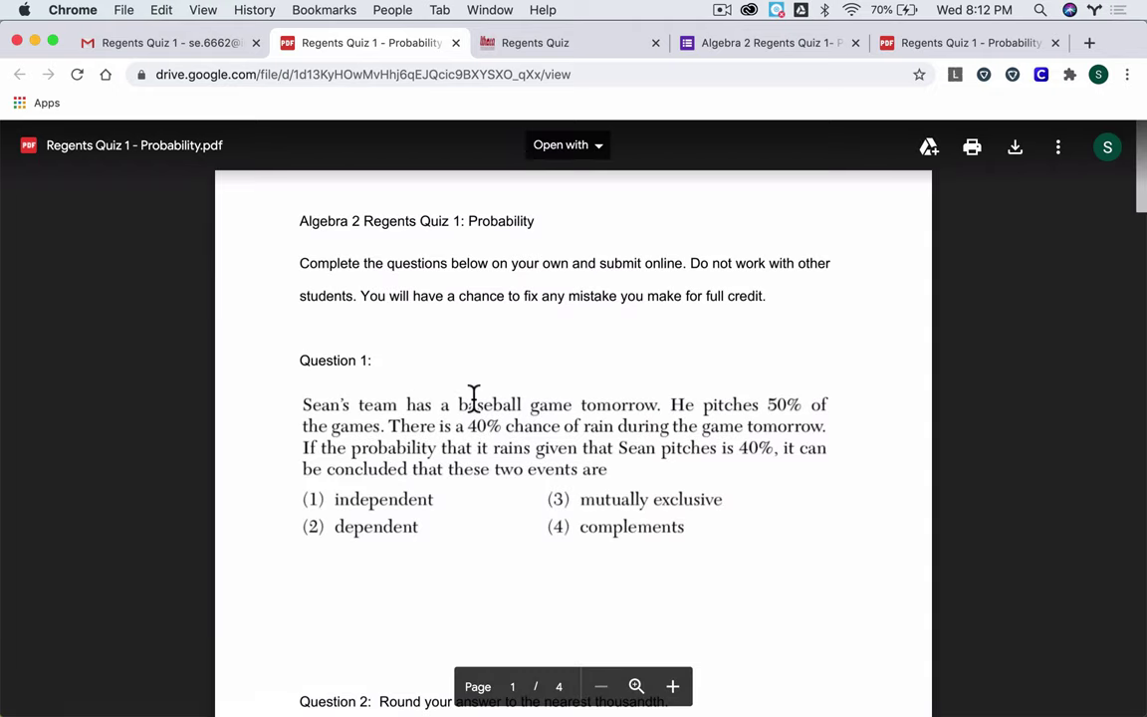
Step: Open Regents Quiz 1 - Probability.pdf from the email and scroll through it to Question 5
scroll(471, 397, down, 8)
click(472, 398)
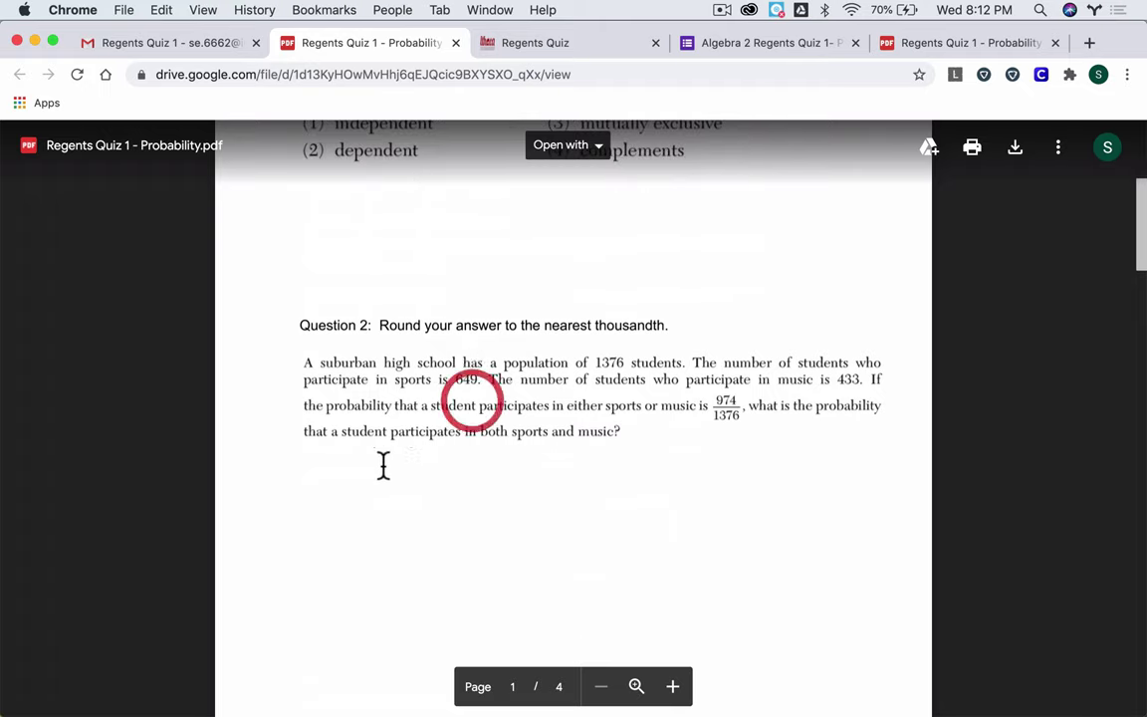
scroll(404, 356, down, 9)
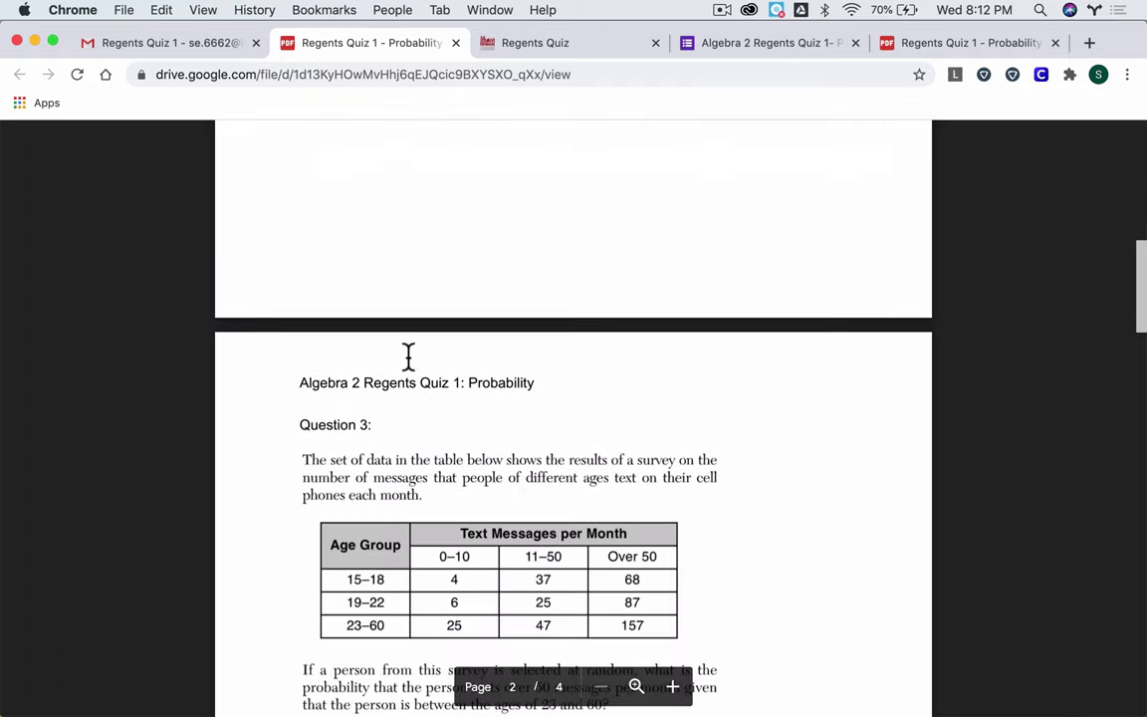
scroll(461, 468, down, 2)
scroll(456, 486, up, 12)
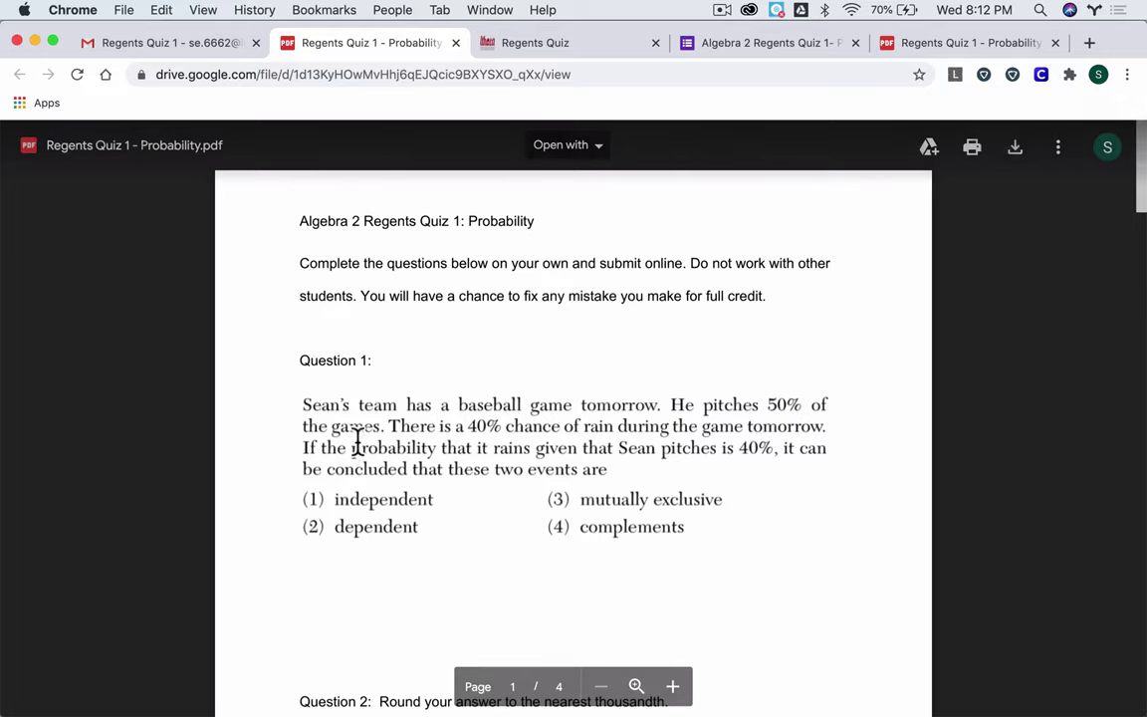
scroll(362, 358, down, 20)
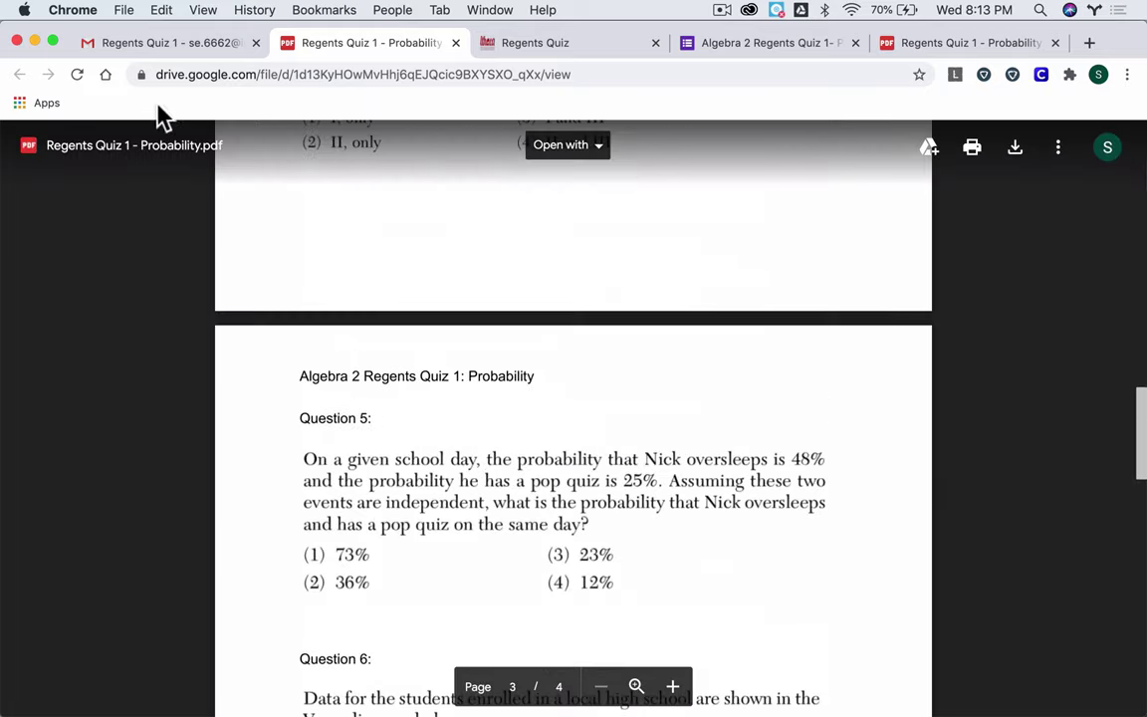
Step: Back in the results email, highlight the submitted answers and the per-question scores
click(148, 40)
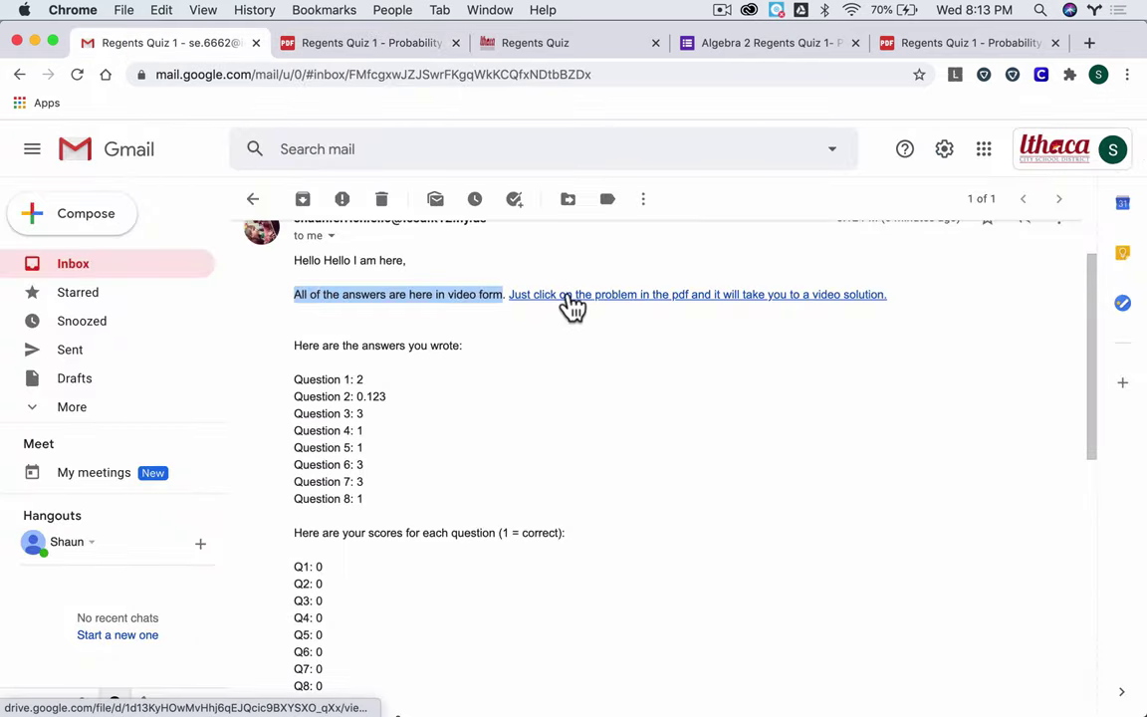
drag(295, 346, 367, 505)
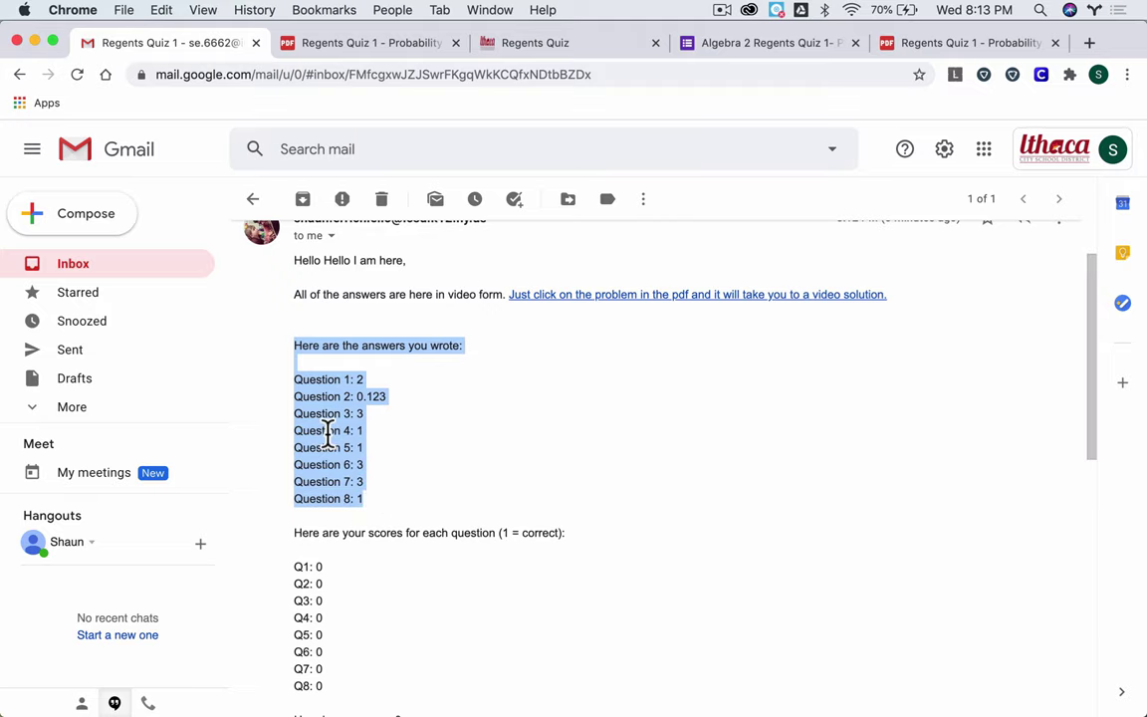
scroll(327, 435, down, 5)
drag(295, 309, 383, 473)
click(379, 474)
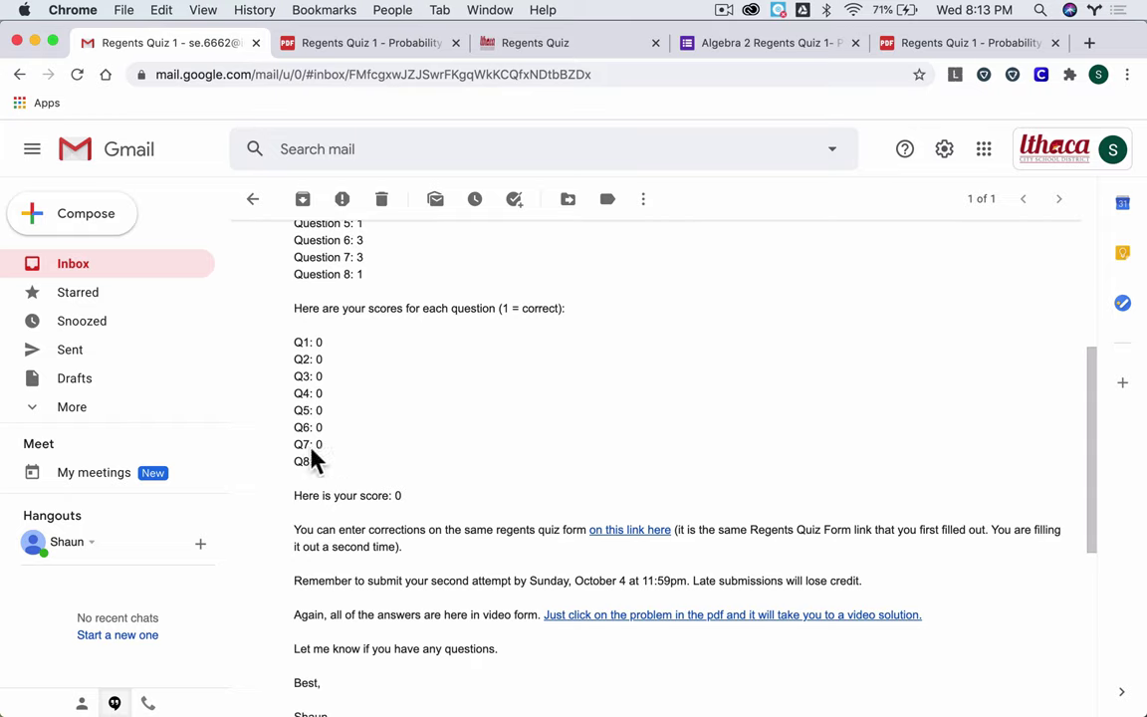
Step: Scroll further in the email and highlight the October 4 second-attempt deadline
scroll(316, 542, down, 1)
scroll(316, 543, down, 3)
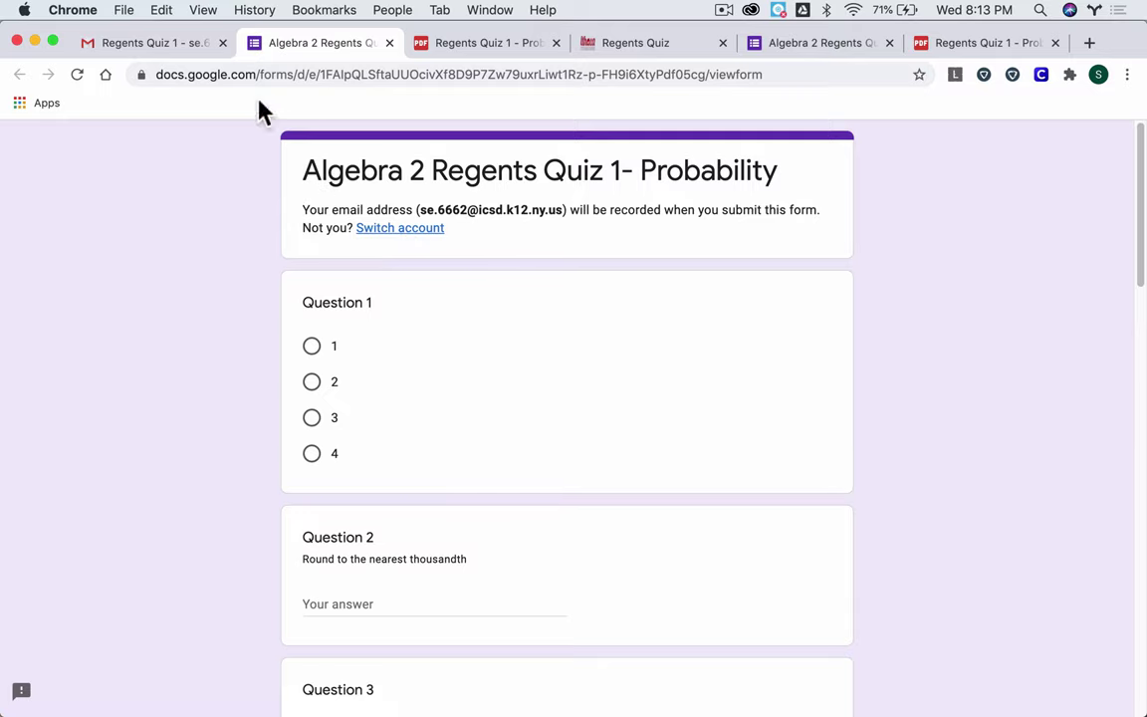
click(206, 50)
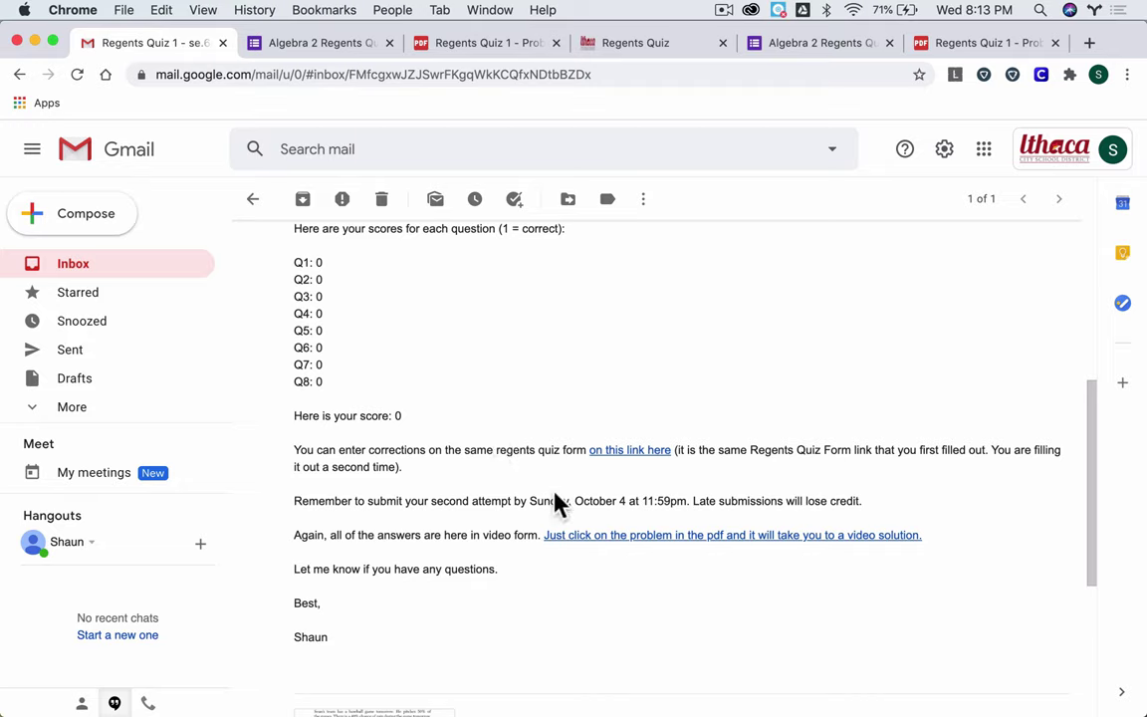
drag(530, 500, 866, 504)
click(868, 503)
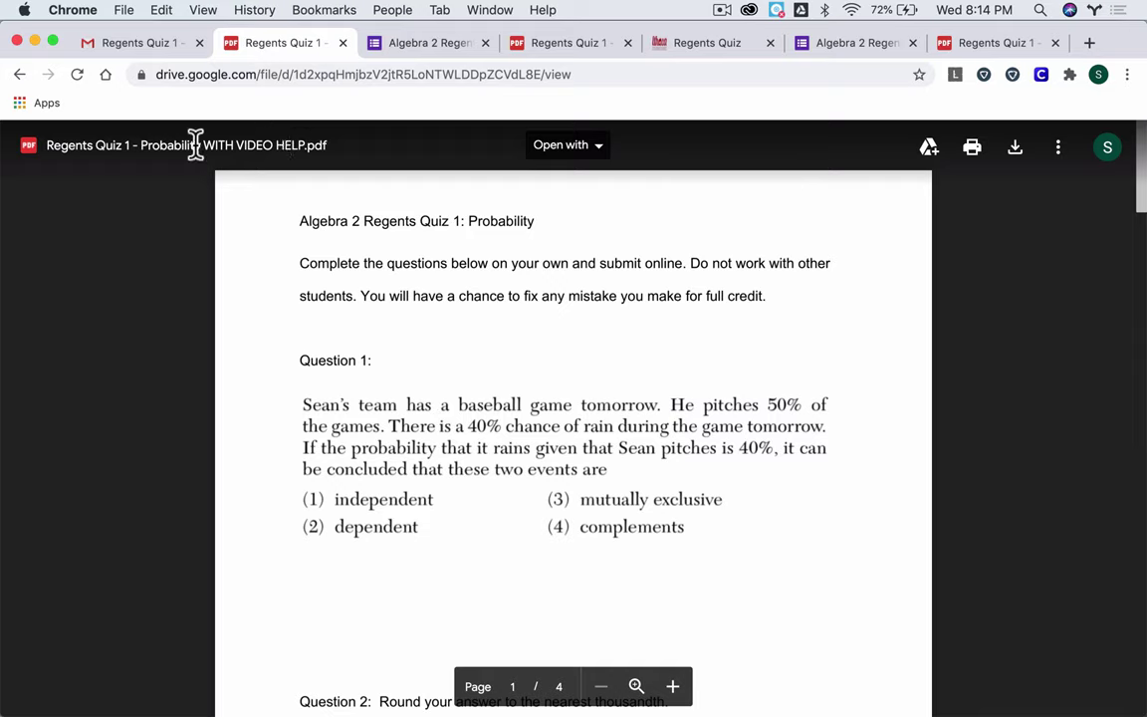
Step: Highlight the title of Regents Quiz 1 - Probability WITH VIDEO HELP.pdf in Drive
drag(141, 145, 334, 157)
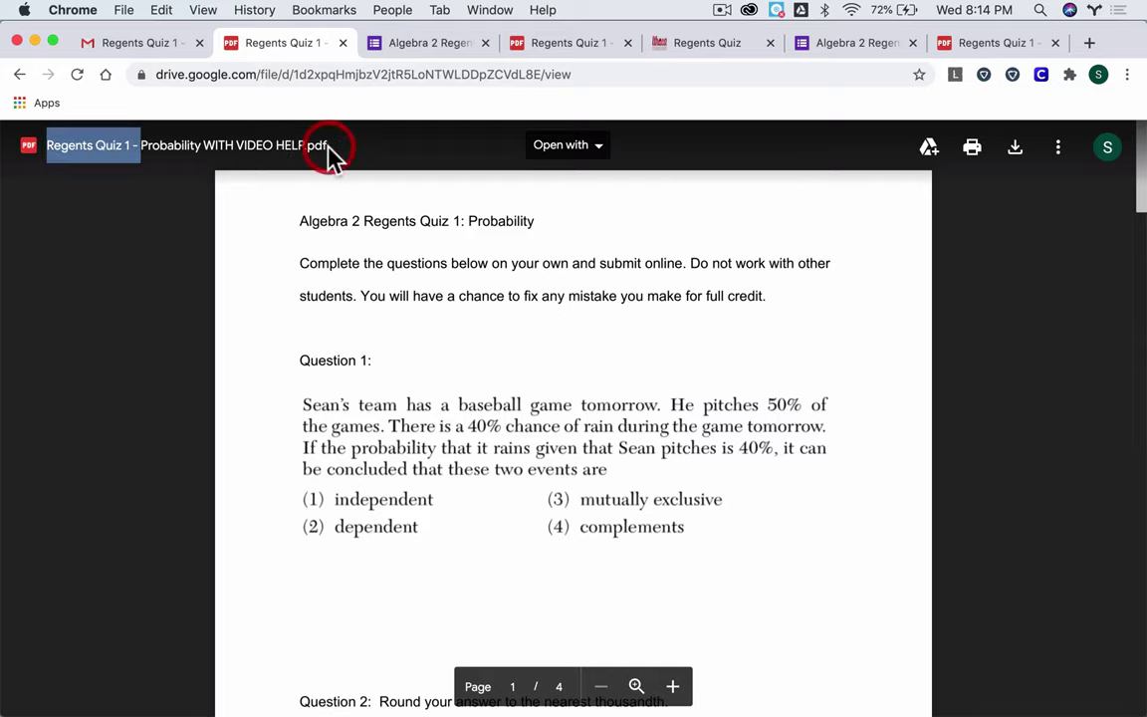
click(333, 158)
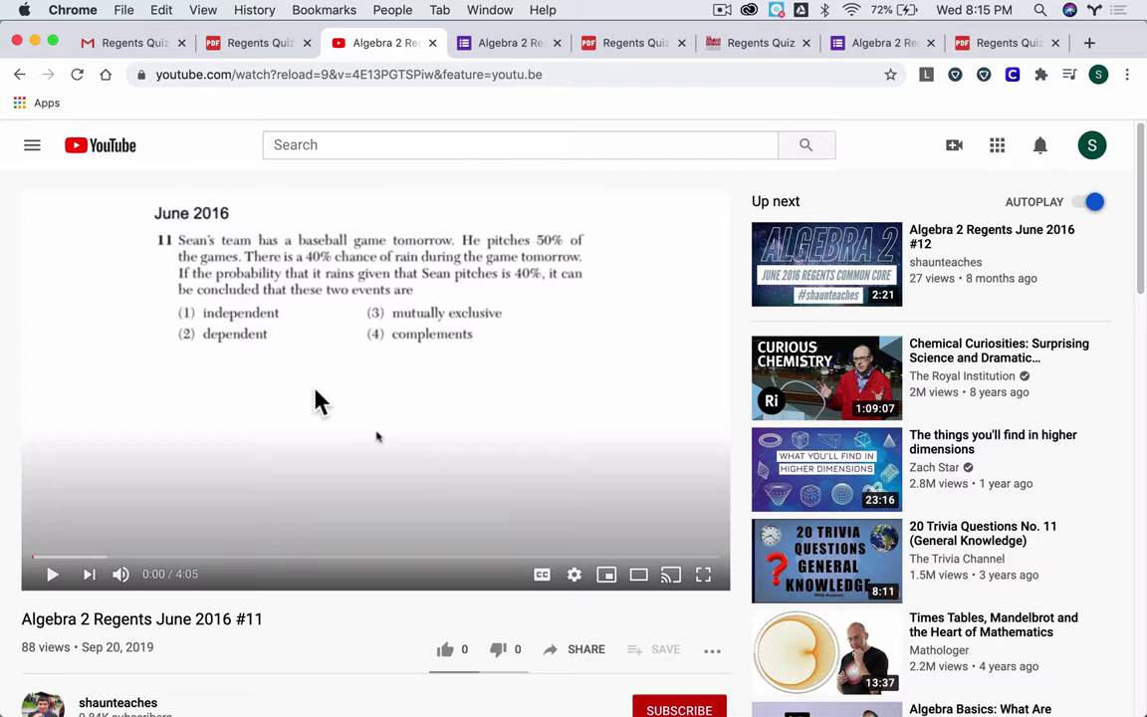
Step: Go back to the video-help PDF, scroll to Question 2, then show the Canvas Regents Quiz assignment
click(247, 50)
scroll(450, 389, down, 5)
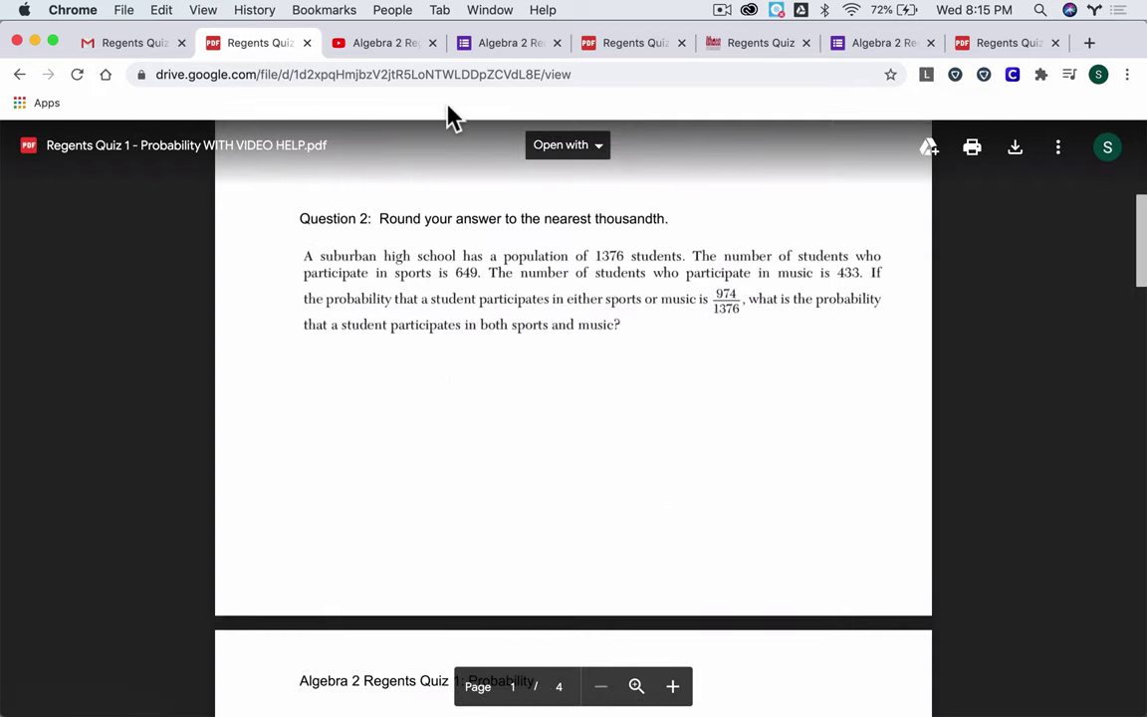
click(757, 43)
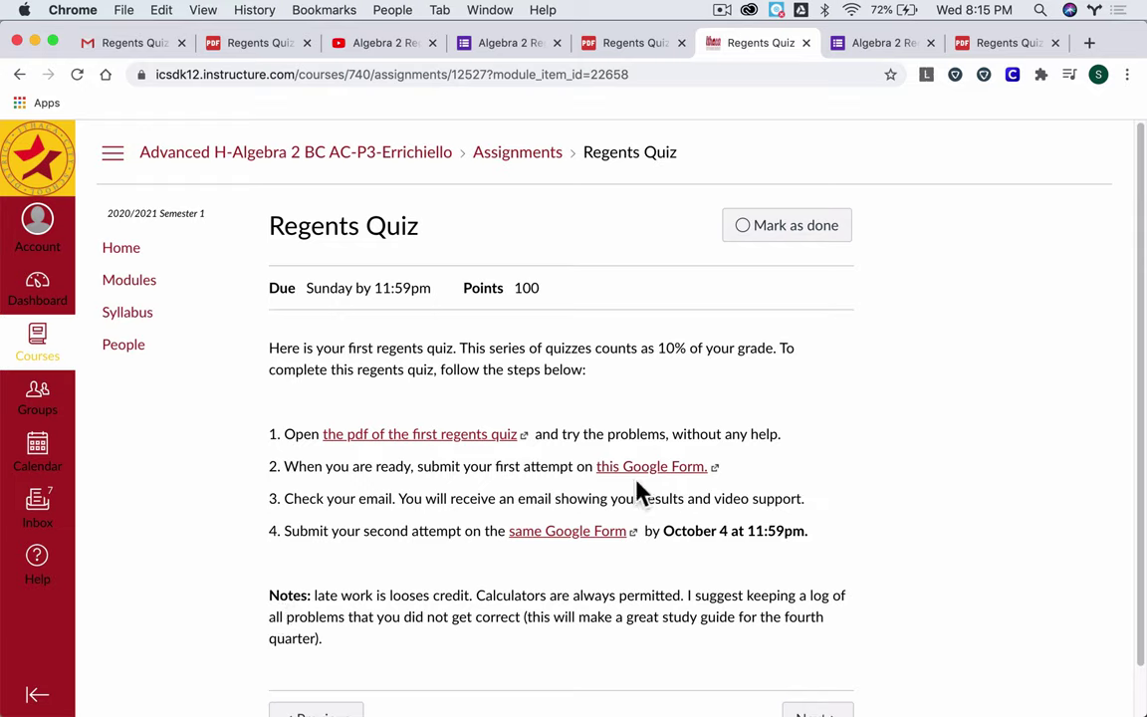
Step: Highlight 'looses' in the Canvas notes, then return to the blank Algebra 2 Regents Quiz 1- Probability form
drag(390, 595, 431, 594)
click(575, 583)
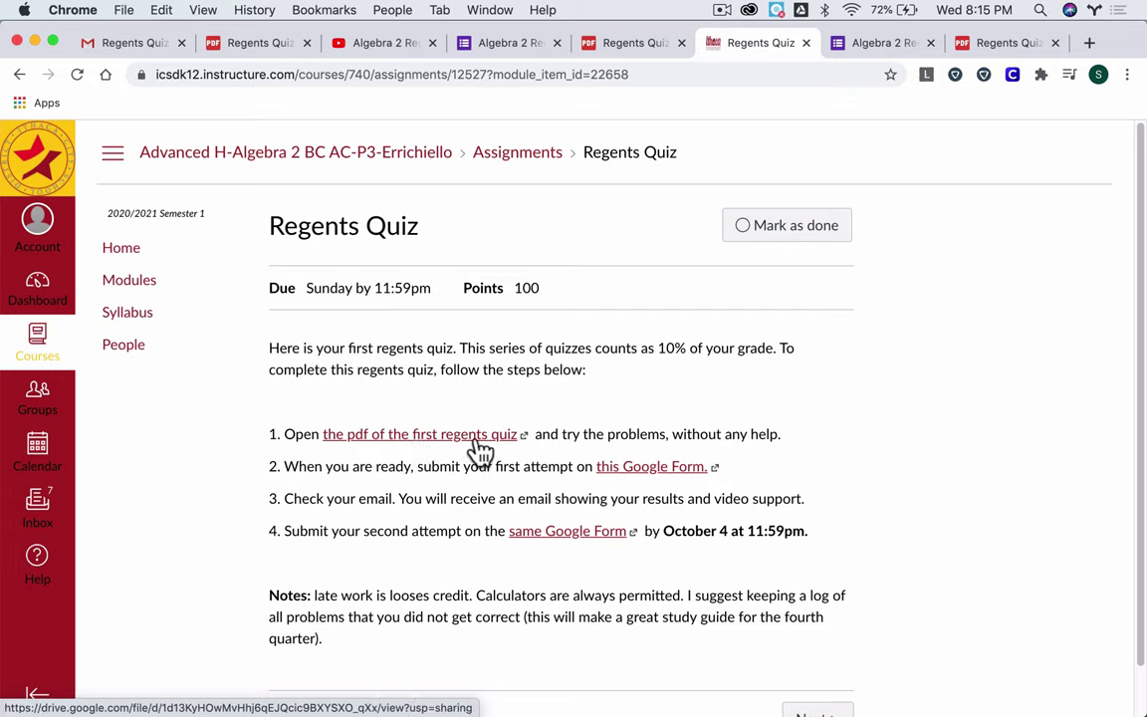
click(482, 42)
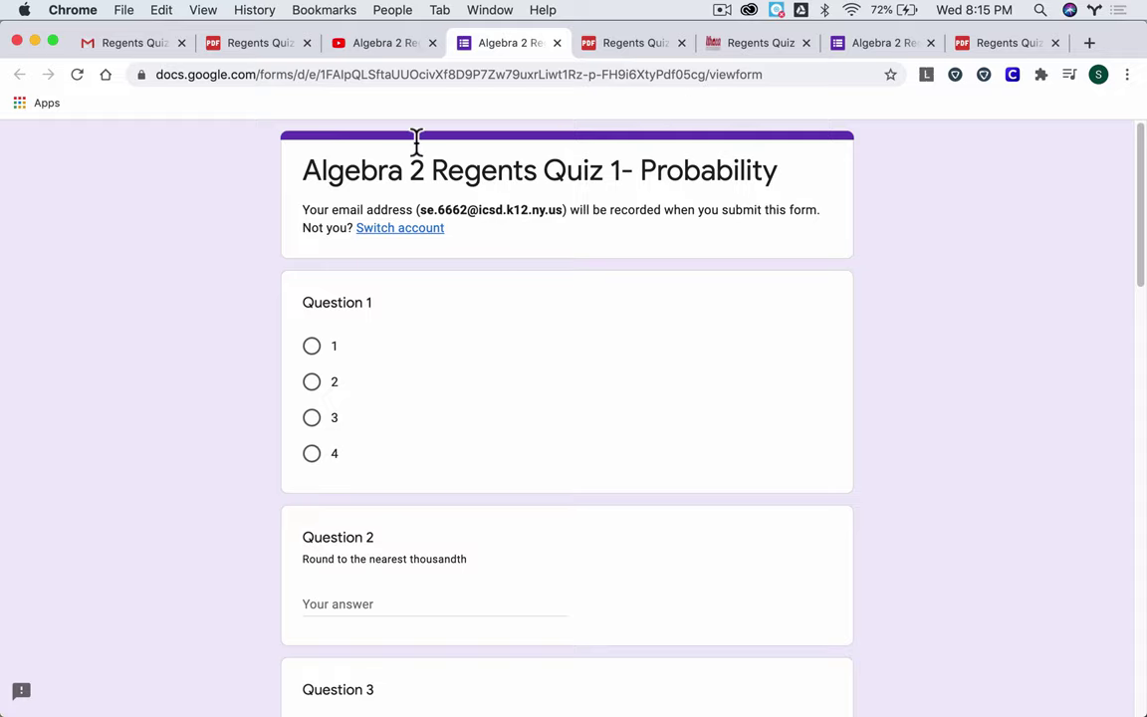
Step: Glance at the video-help PDF, then highlight the Canvas note about keeping a log of missed problems
click(251, 51)
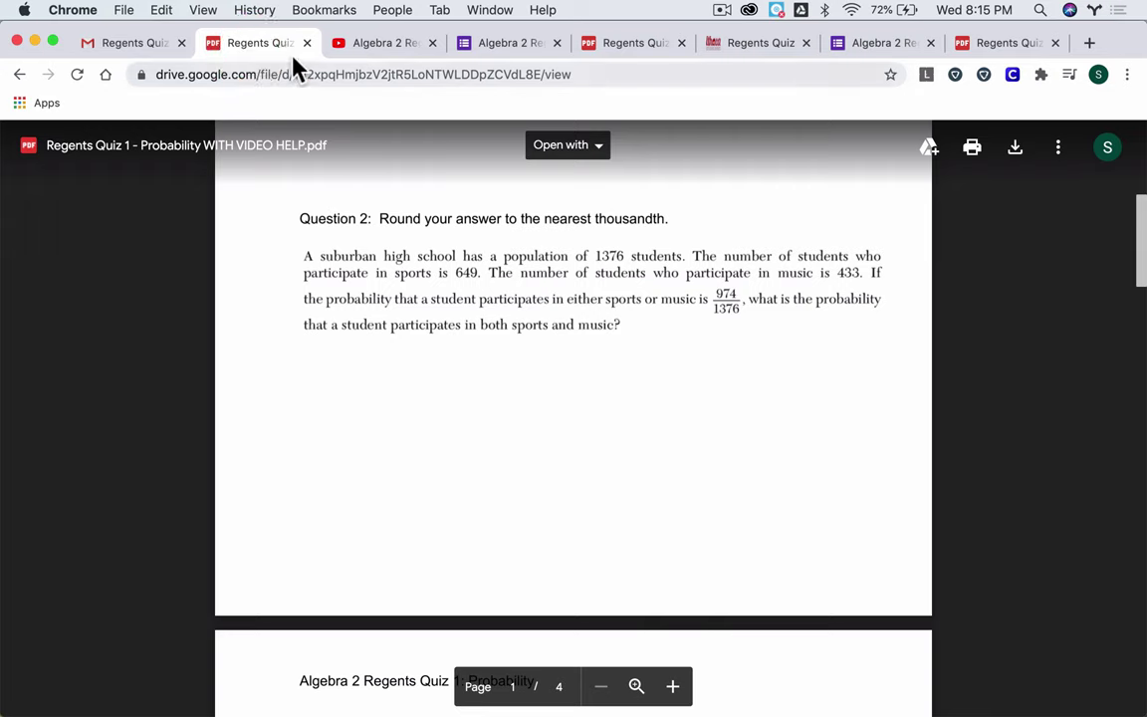
click(725, 46)
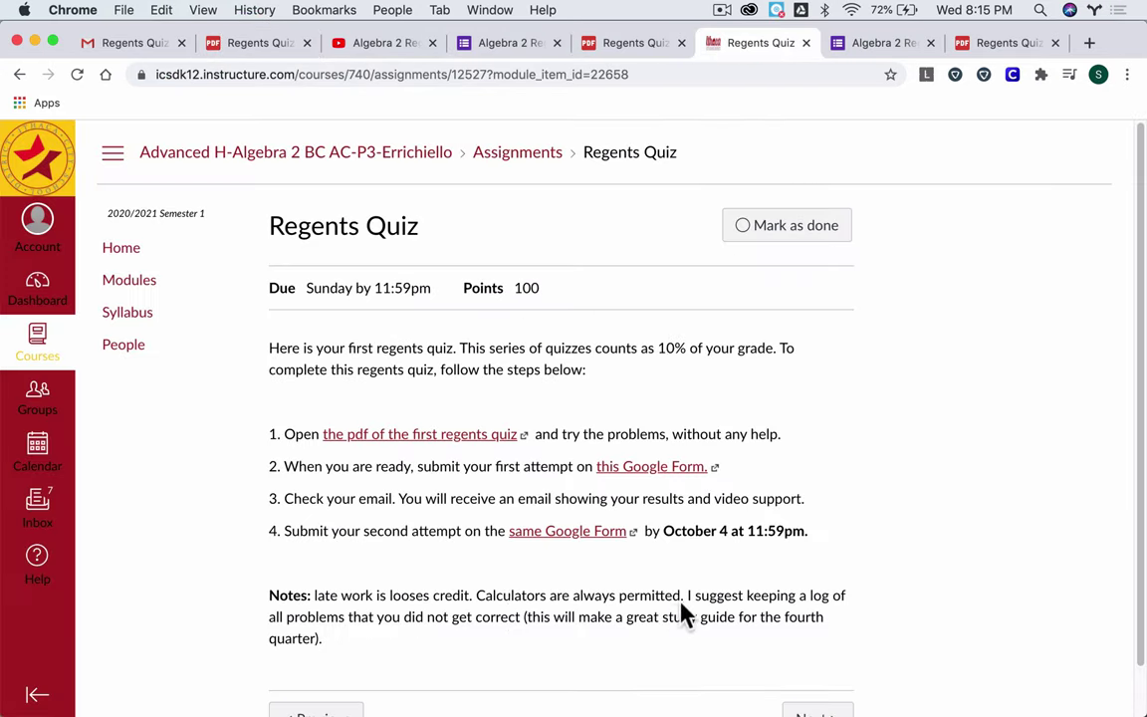
drag(686, 595, 714, 637)
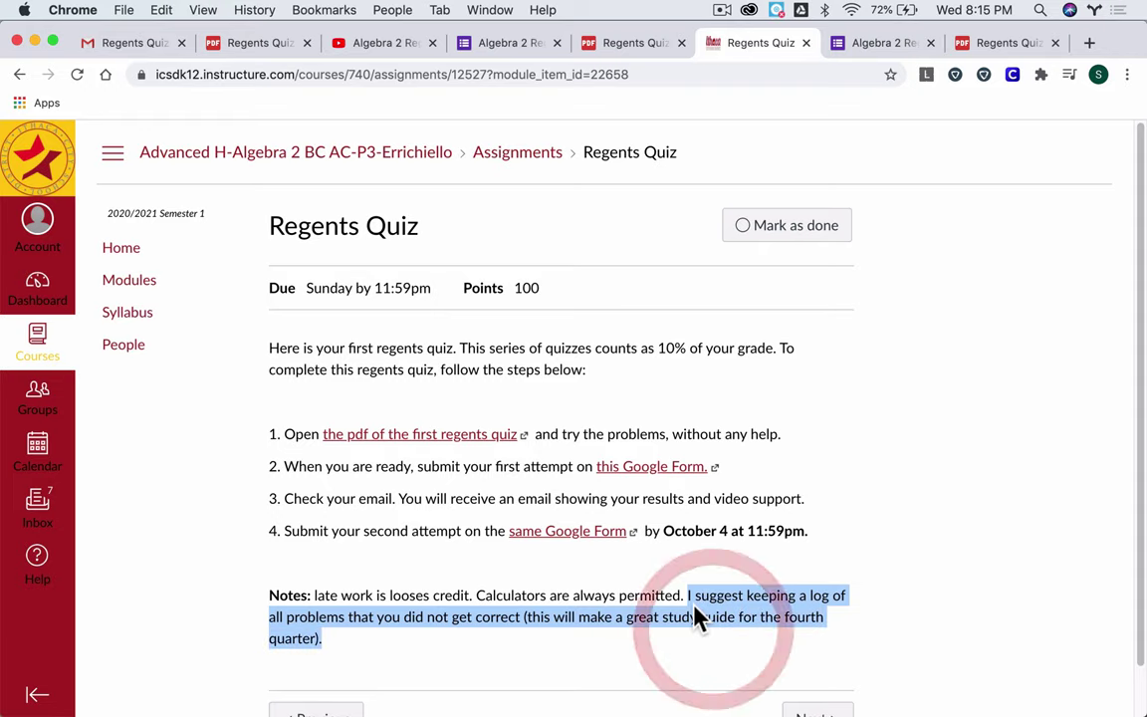